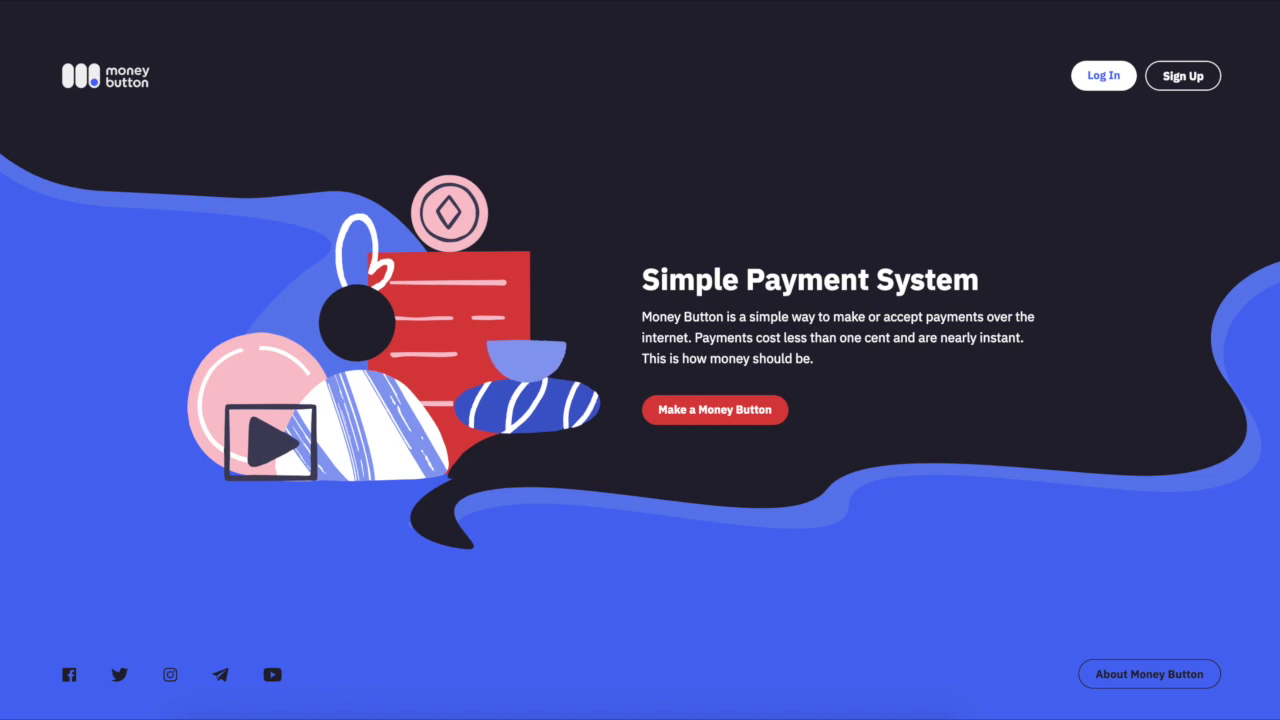
Fill the sign-up form with the full name, e-mail and a 10-character password, and accept the Terms of Service.
click(1196, 80)
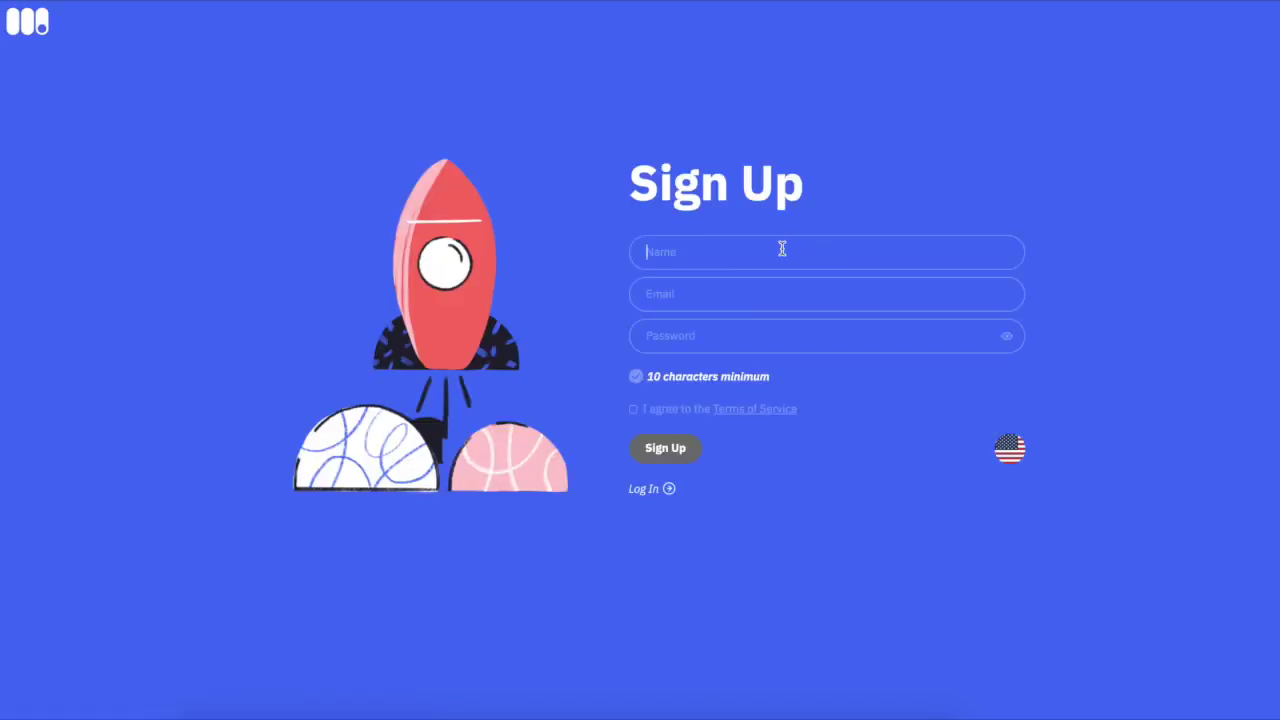
click(811, 297)
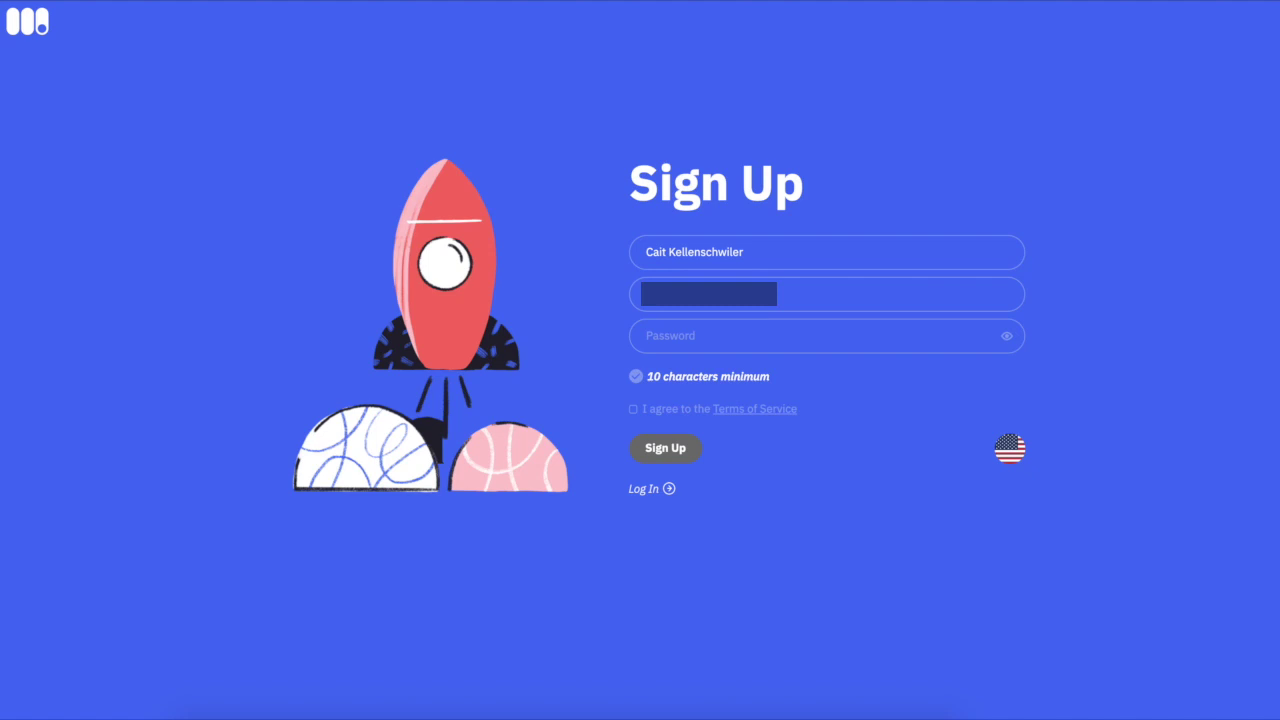
click(830, 340)
text(••••••••••)
click(633, 409)
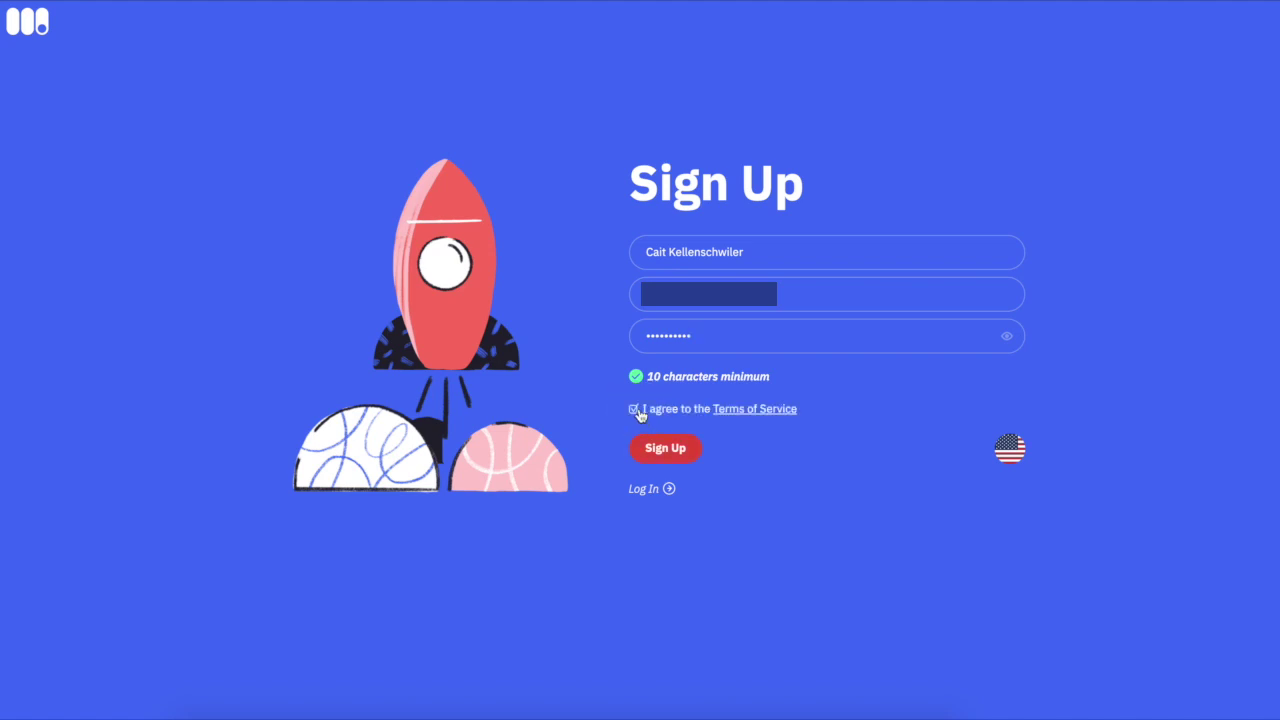
Submit the sign-up, keep US Dollar as the preferred currency, and skip the introduction slides.
click(672, 450)
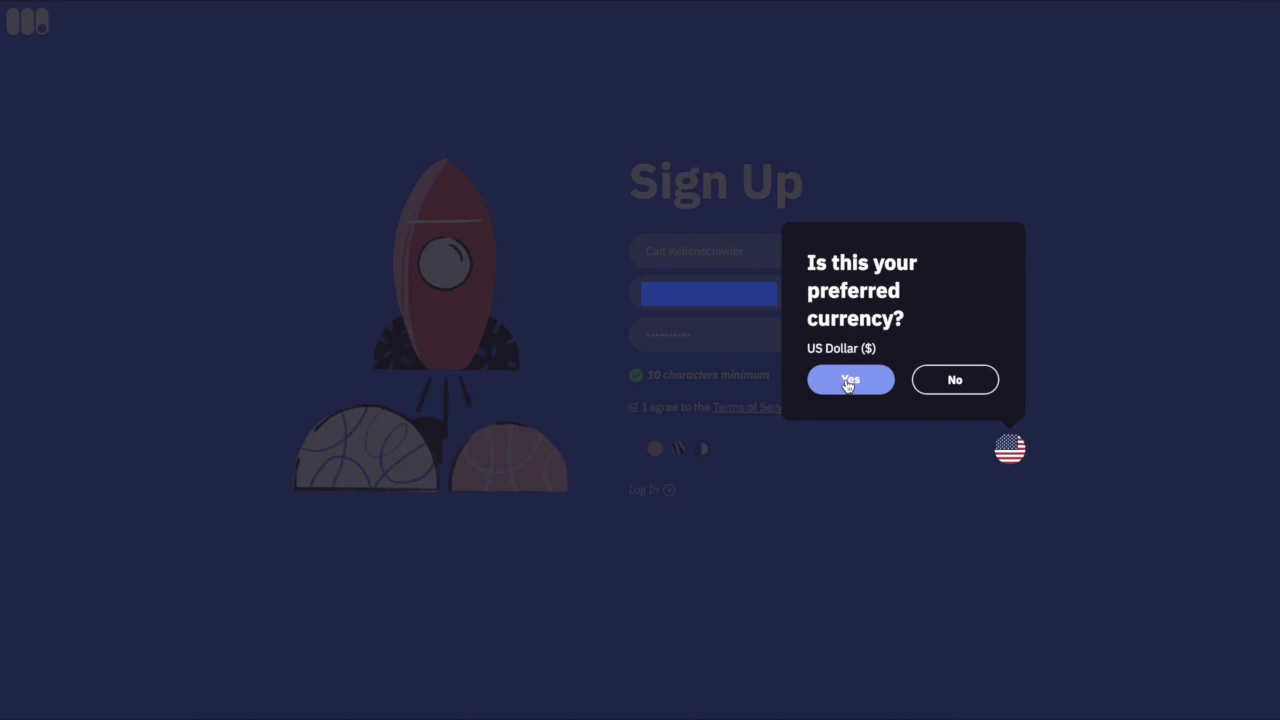
click(848, 382)
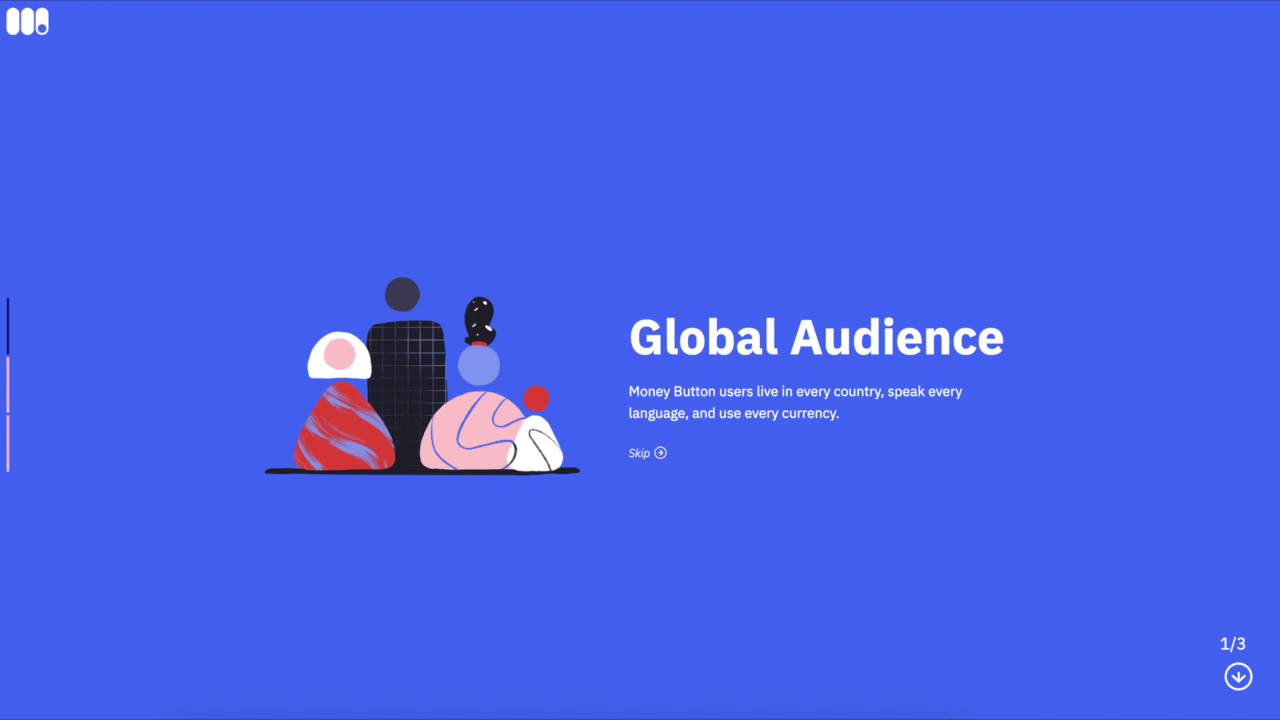
click(654, 456)
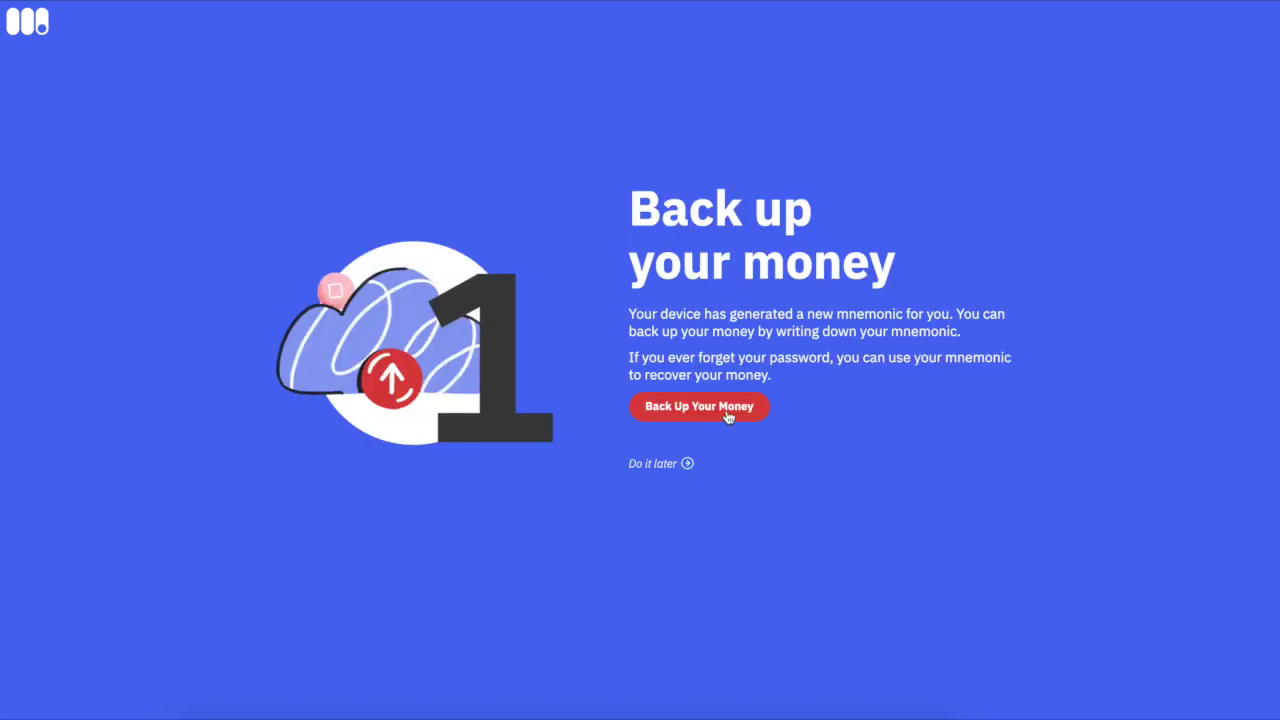
Start the money backup, dismiss the no-screenshot warning, and confirm the 12-word mnemonic is written down.
click(728, 417)
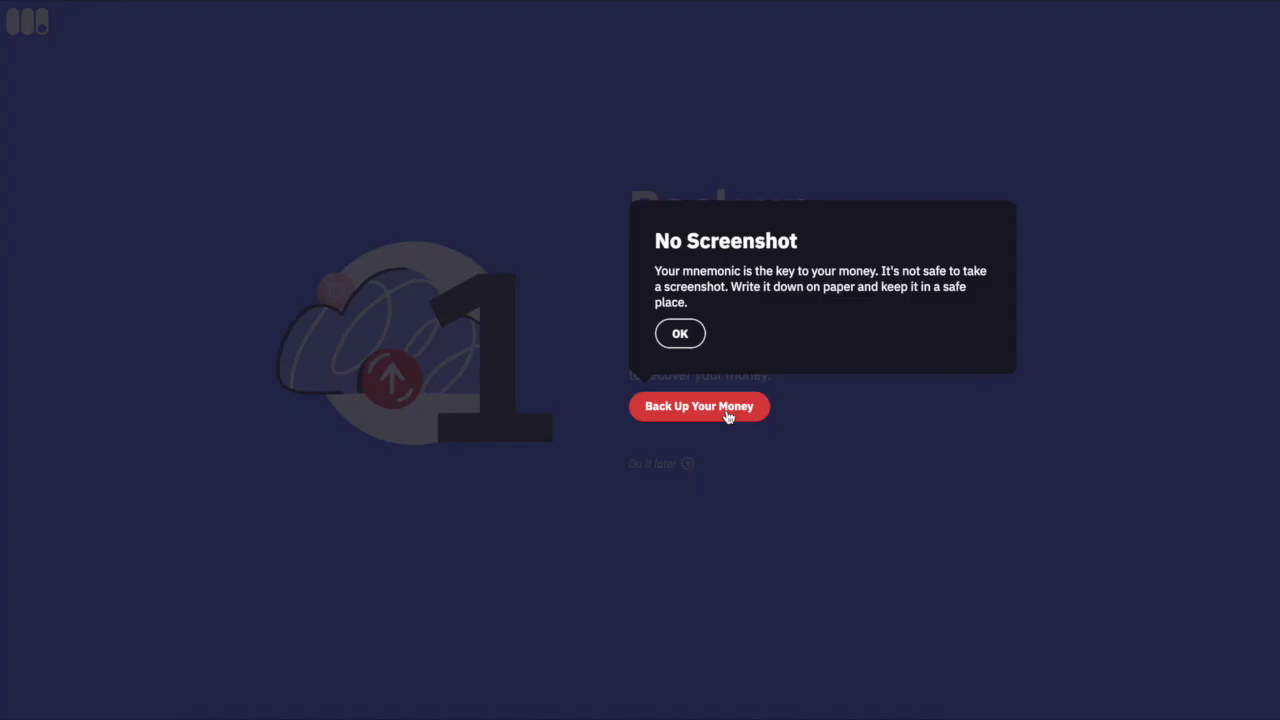
click(680, 338)
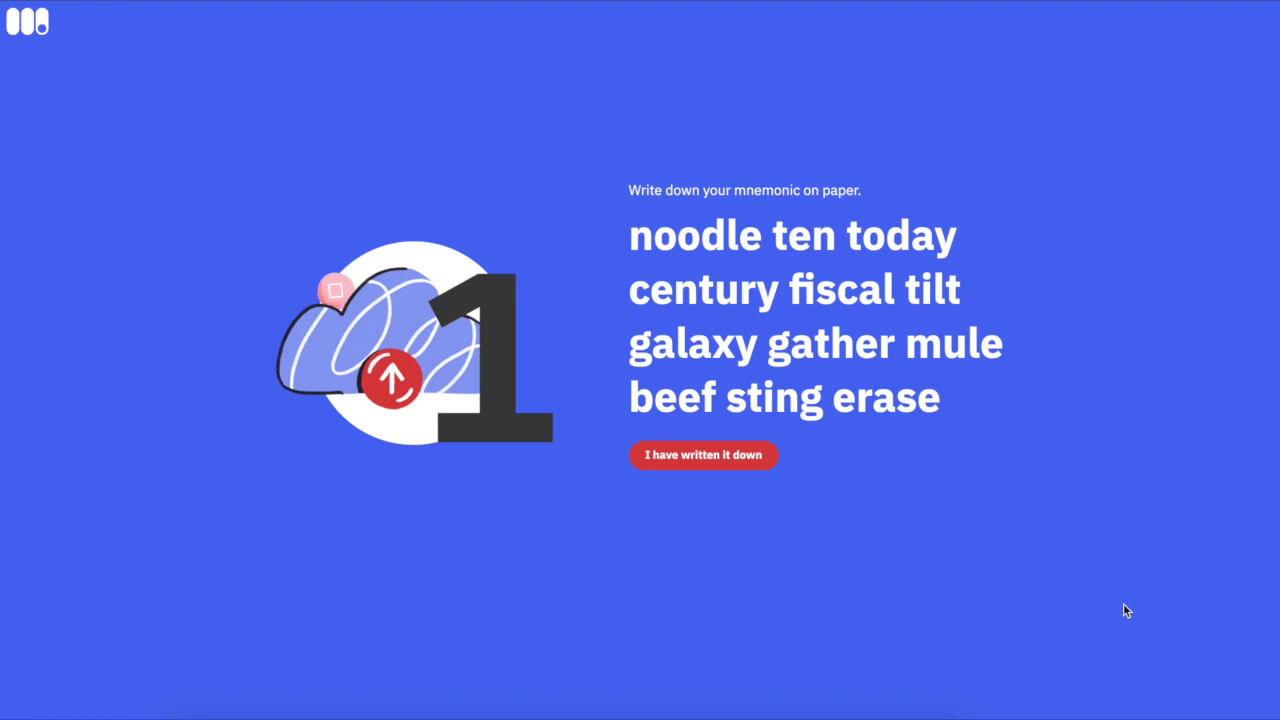
click(705, 458)
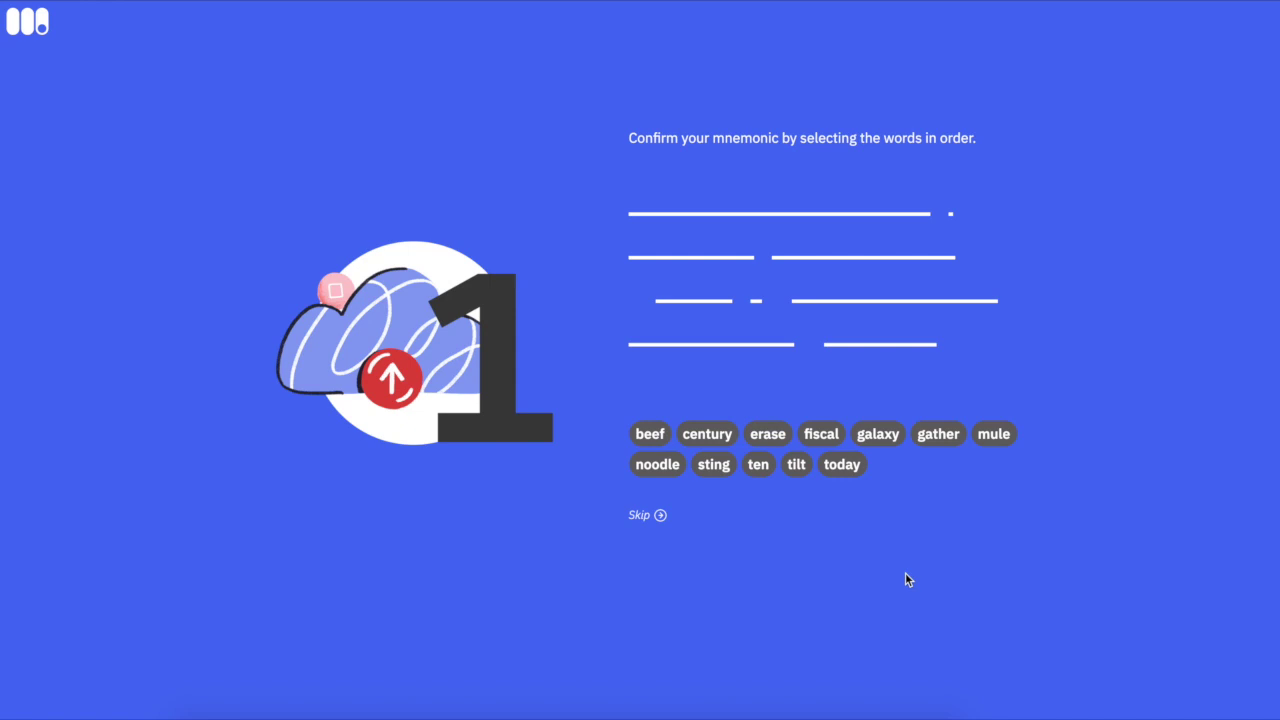
Pick the twelve recovery-phrase word chips in their original order to confirm the backup.
click(656, 465)
click(696, 470)
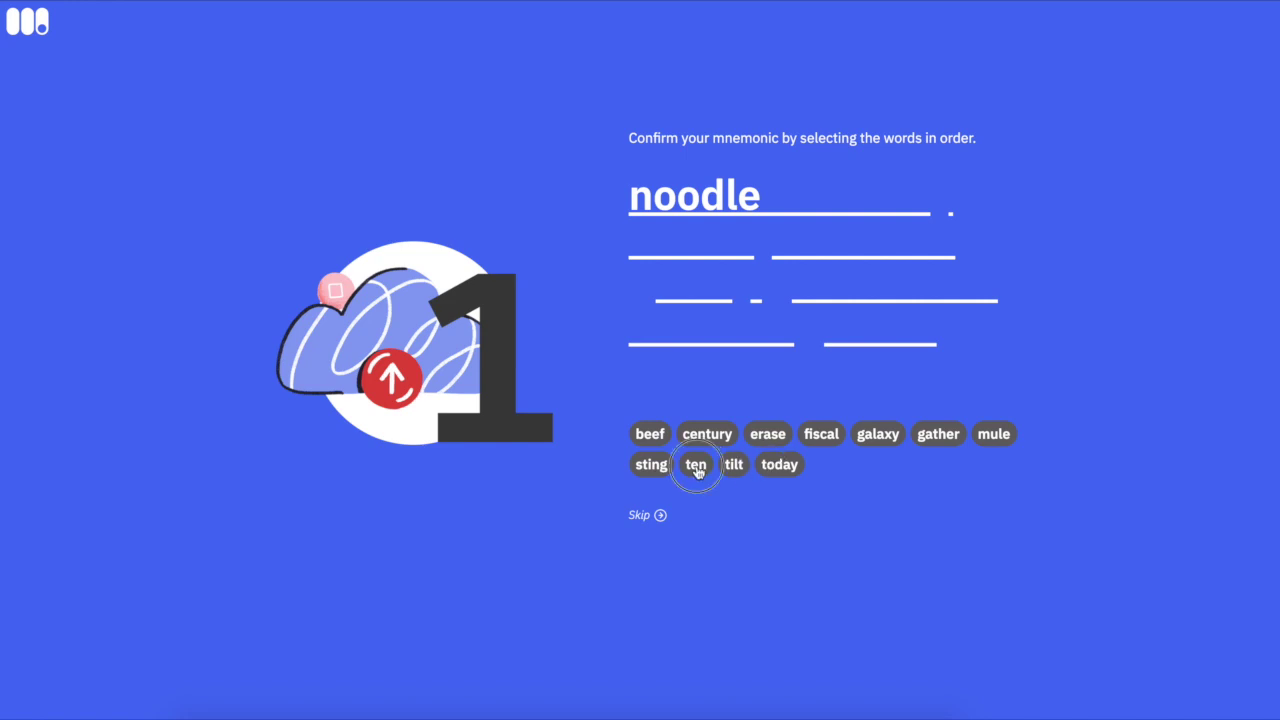
click(744, 467)
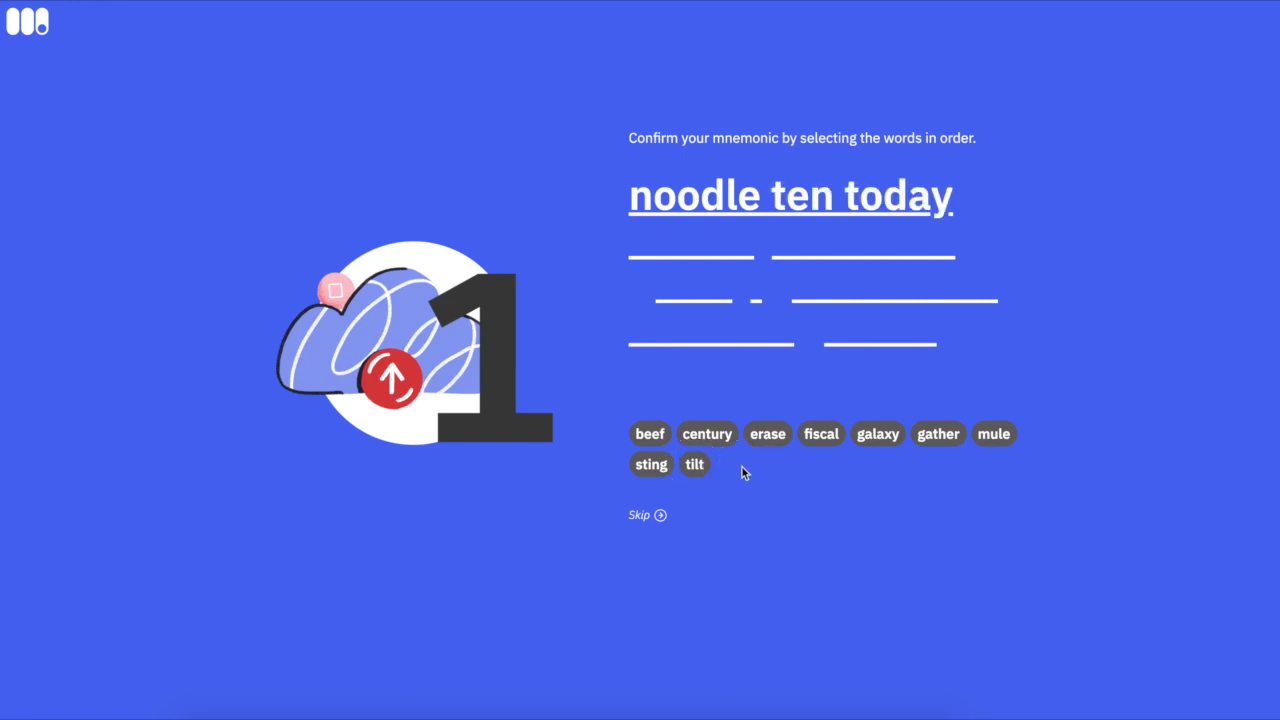
click(708, 436)
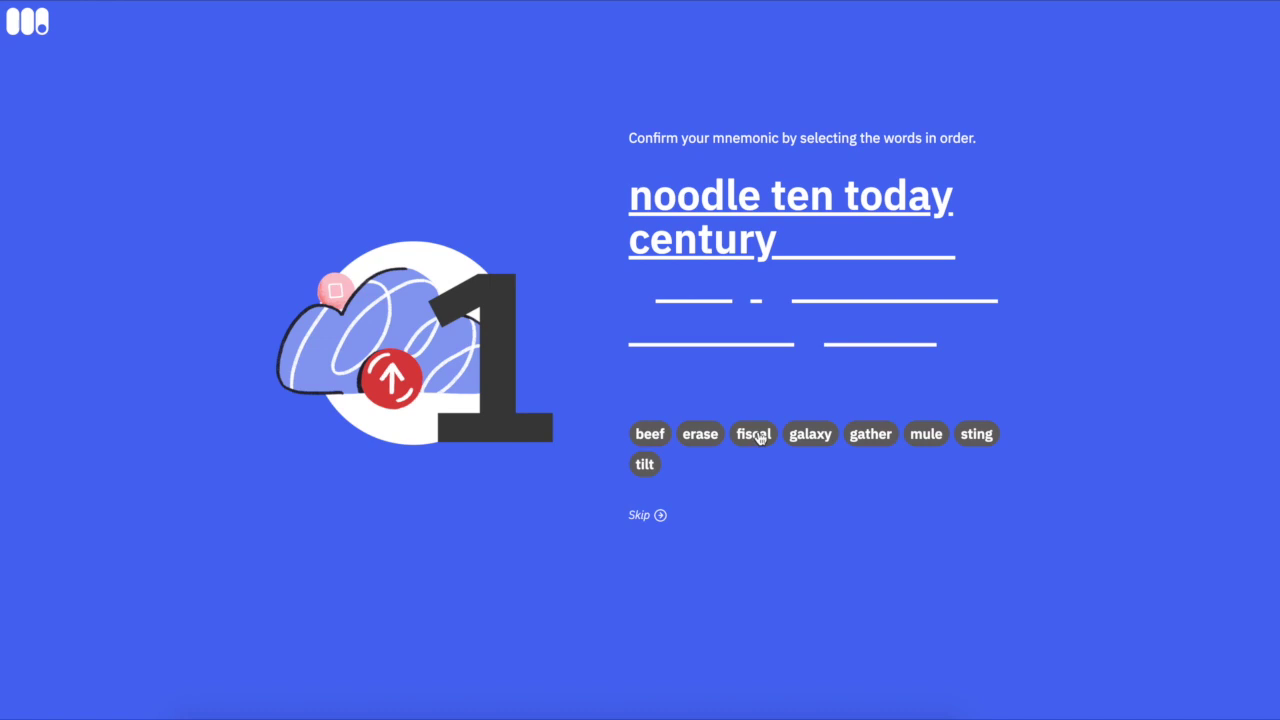
click(760, 437)
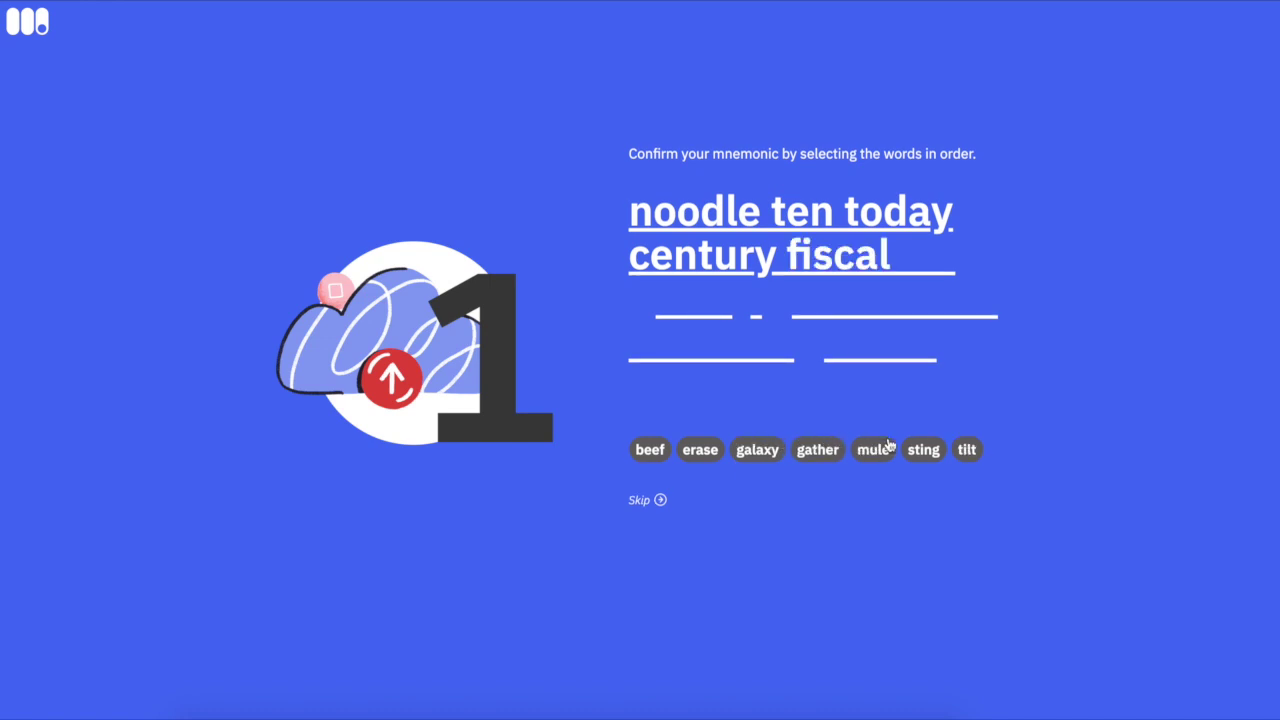
click(967, 450)
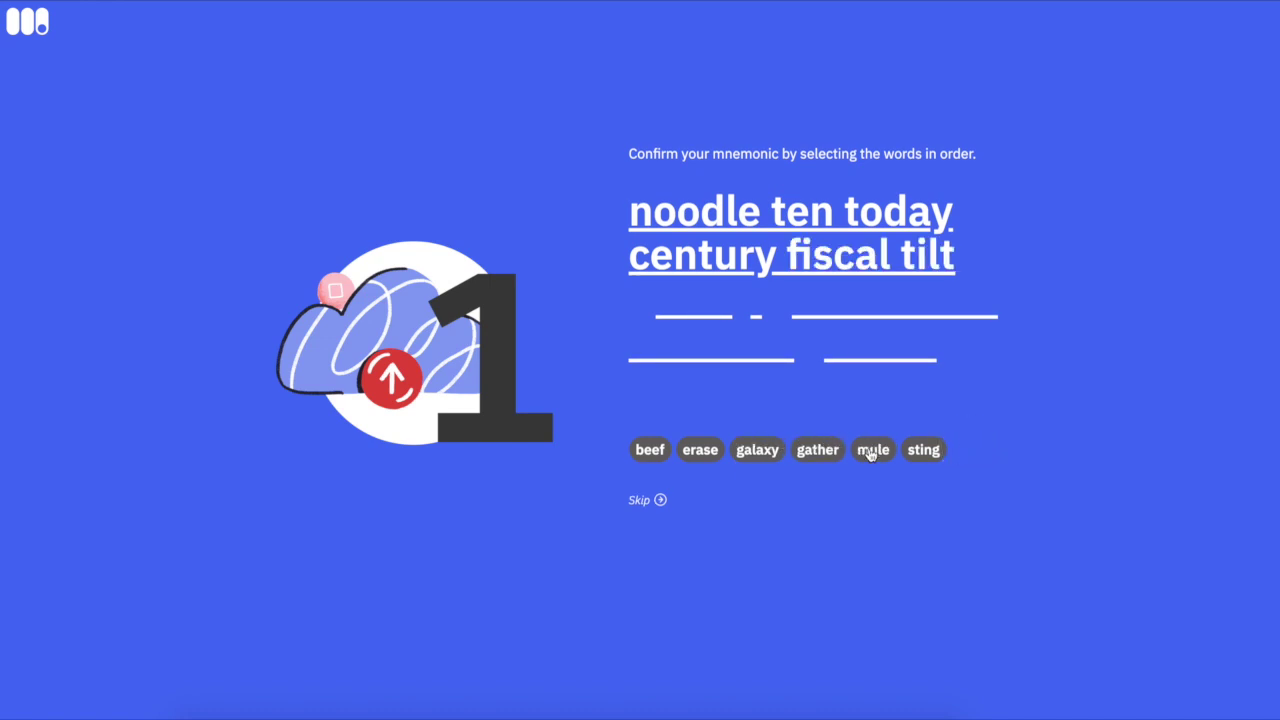
click(757, 450)
click(752, 455)
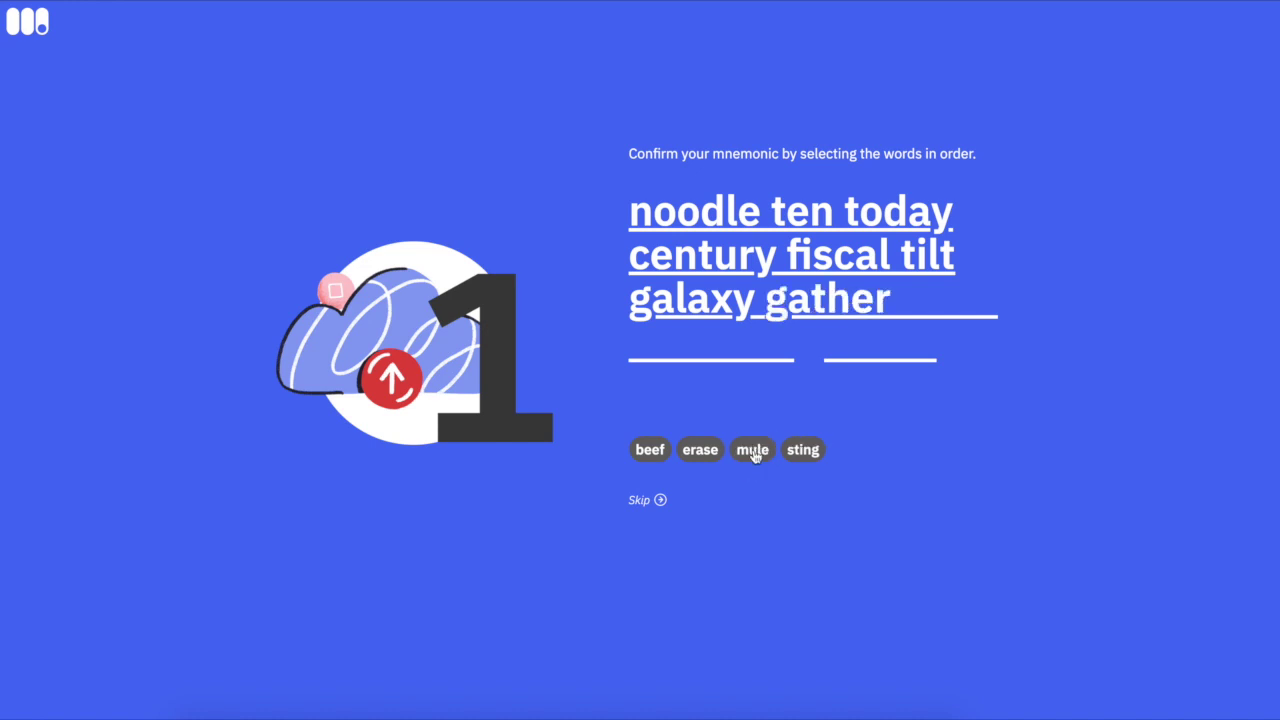
click(752, 452)
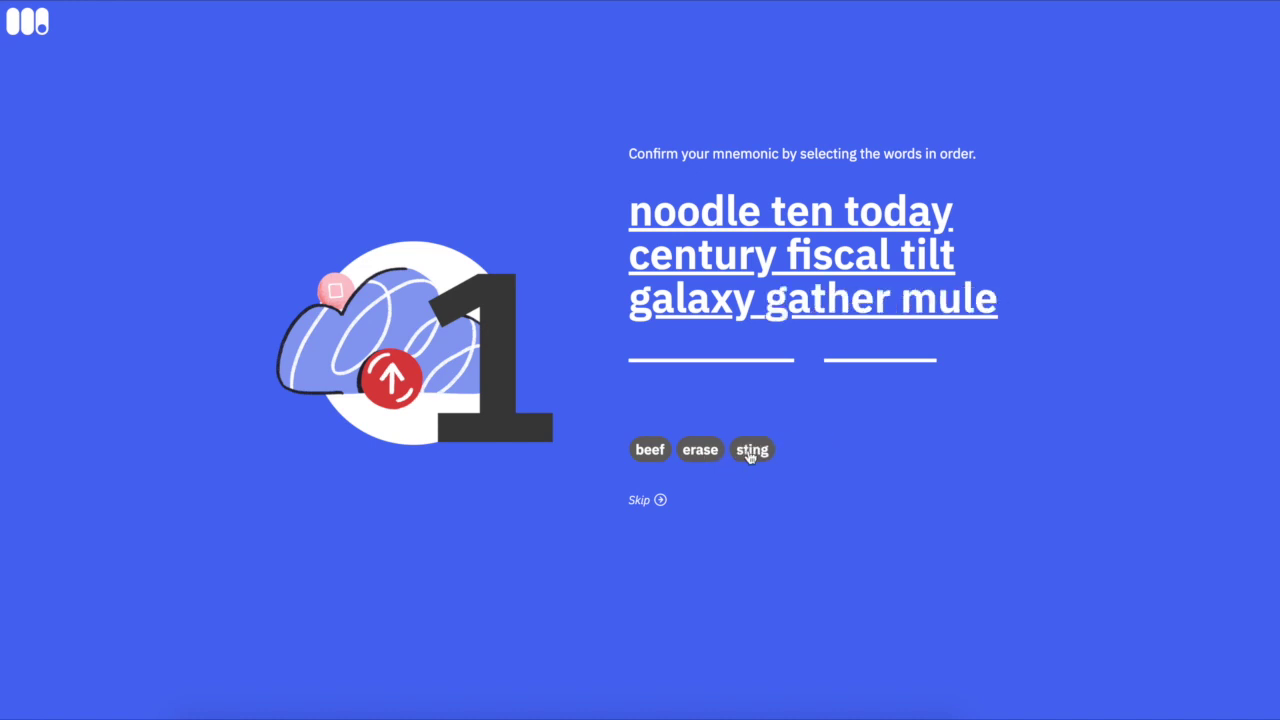
click(648, 452)
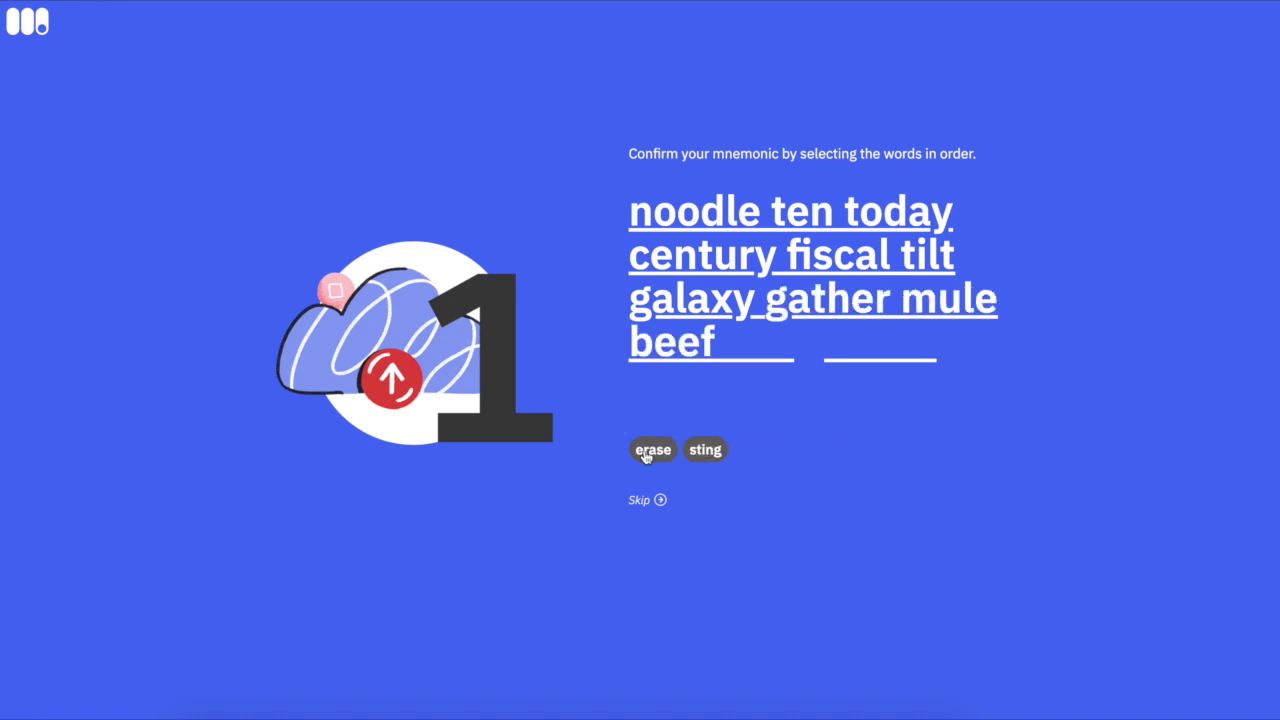
click(703, 452)
click(653, 450)
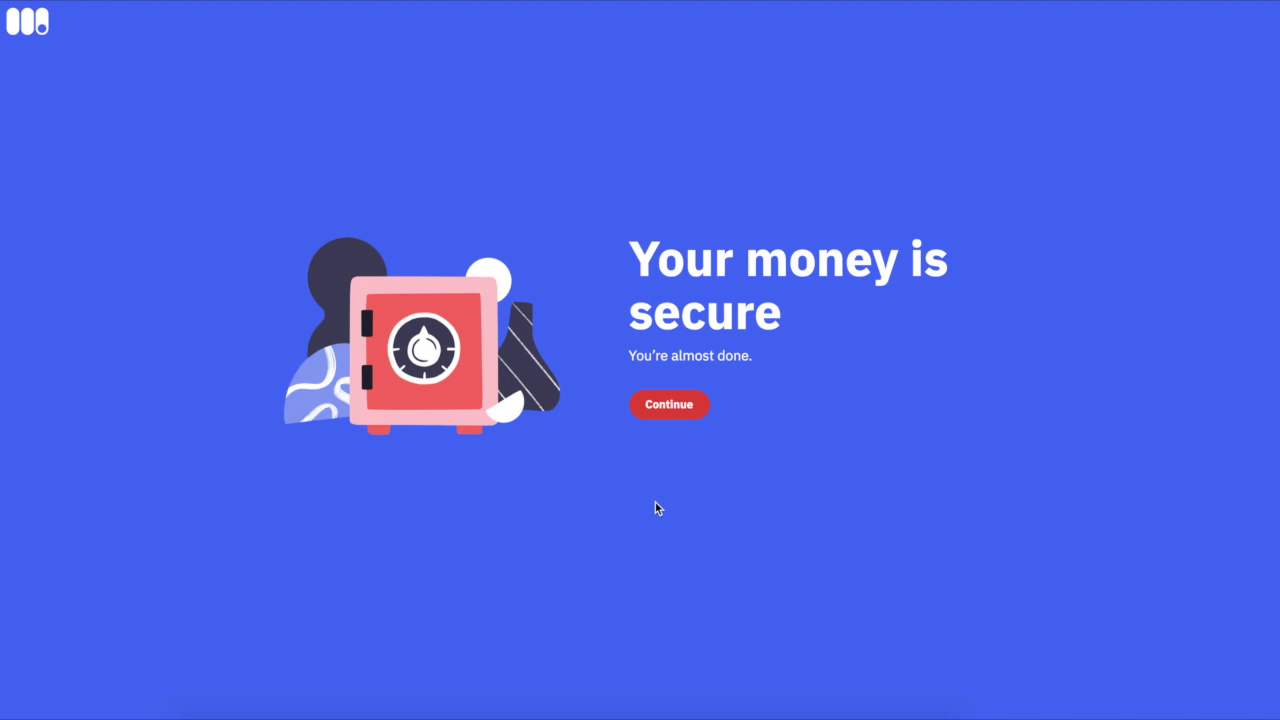
Finish setup and bring up the wallet's deposit address, funding it to a $6.26 balance.
click(686, 412)
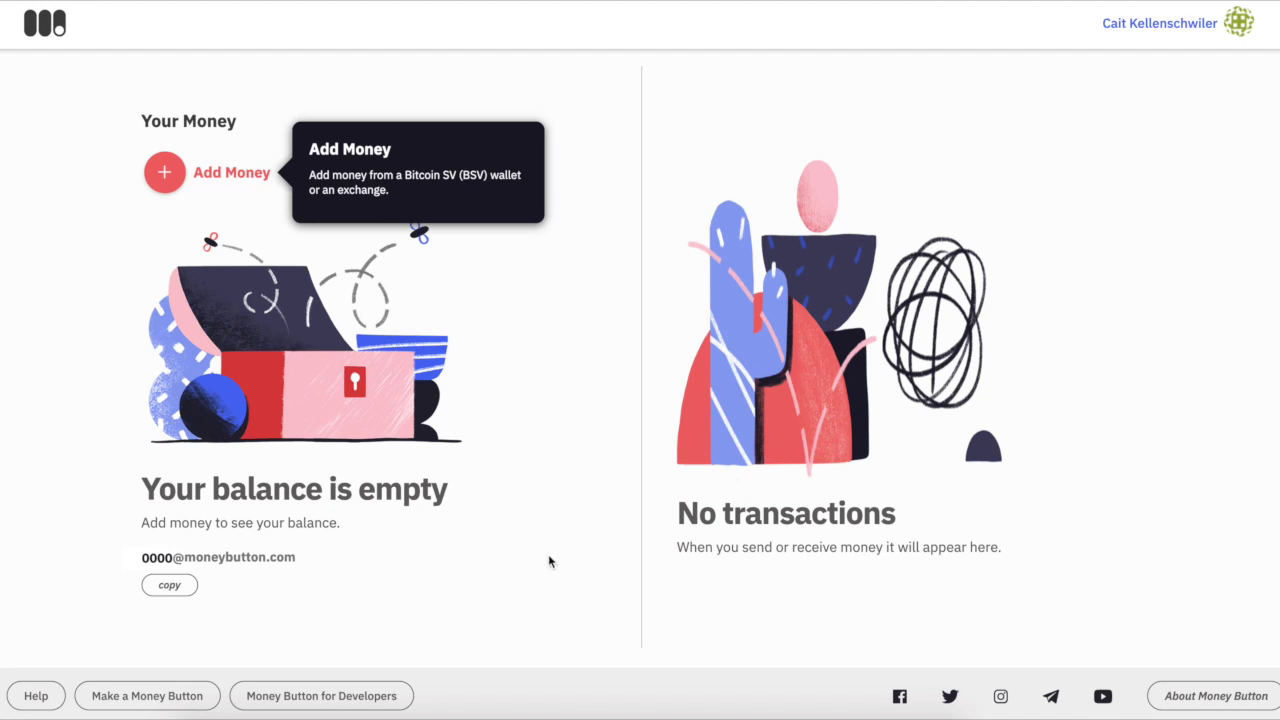
click(166, 555)
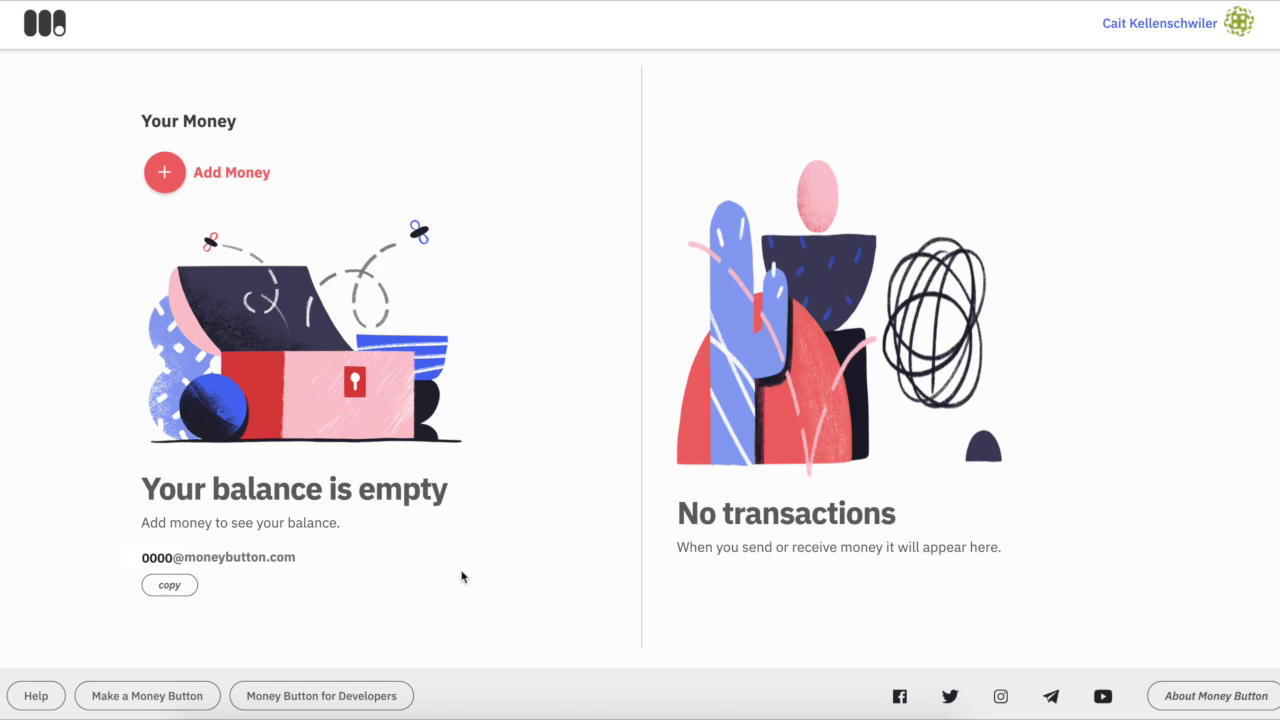
click(174, 178)
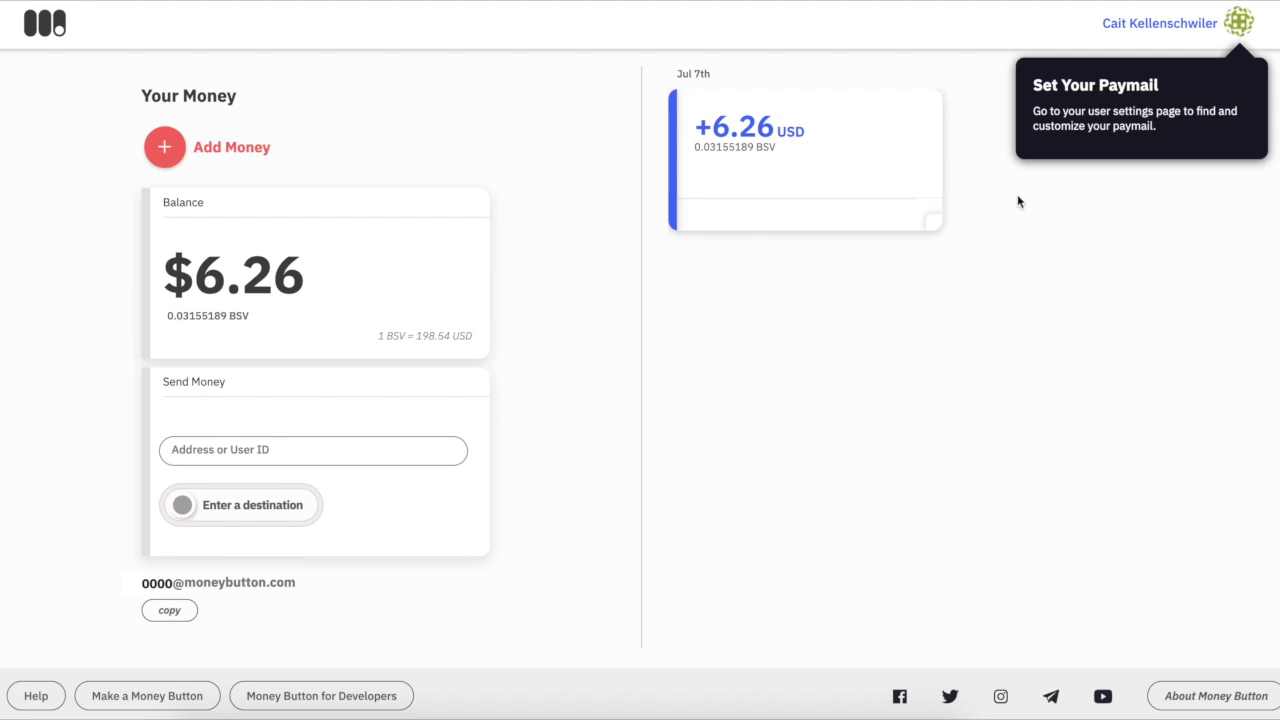
Open the Profile page listing the profile, apps and My Paymails.
click(1185, 34)
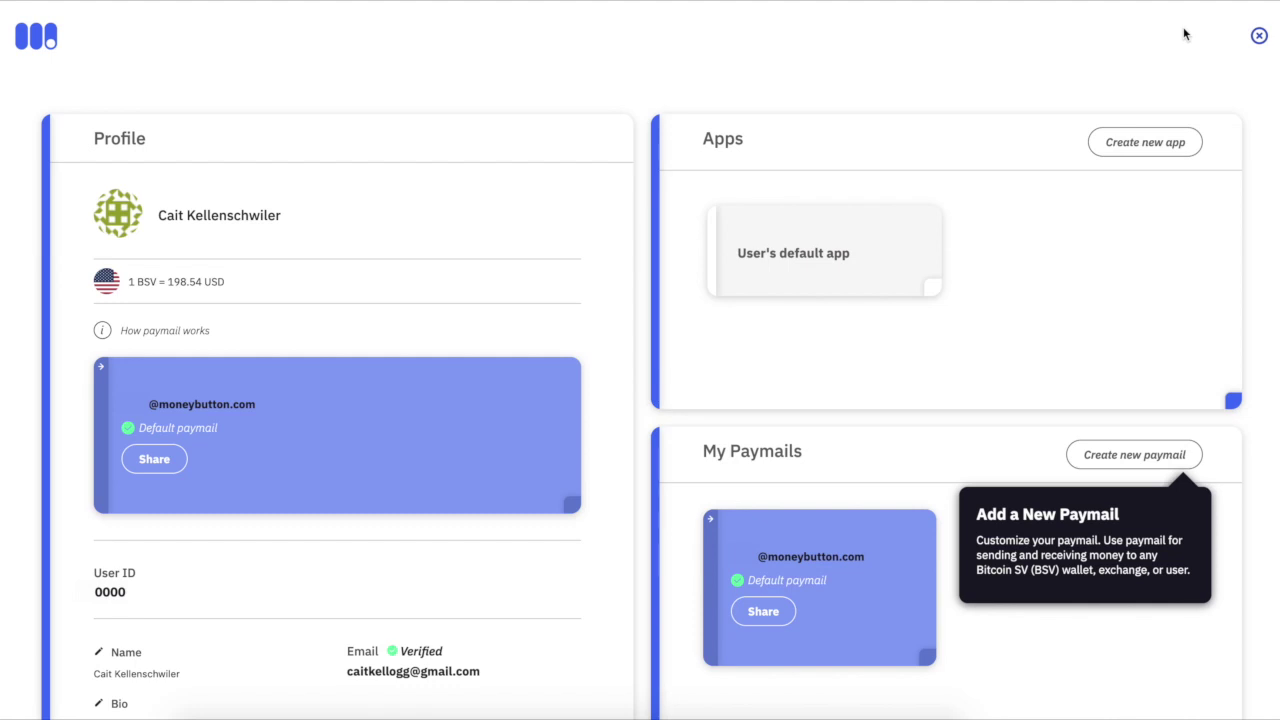
Search for the new personal paymail handle, buy it, and return to the owned paymails.
click(1128, 459)
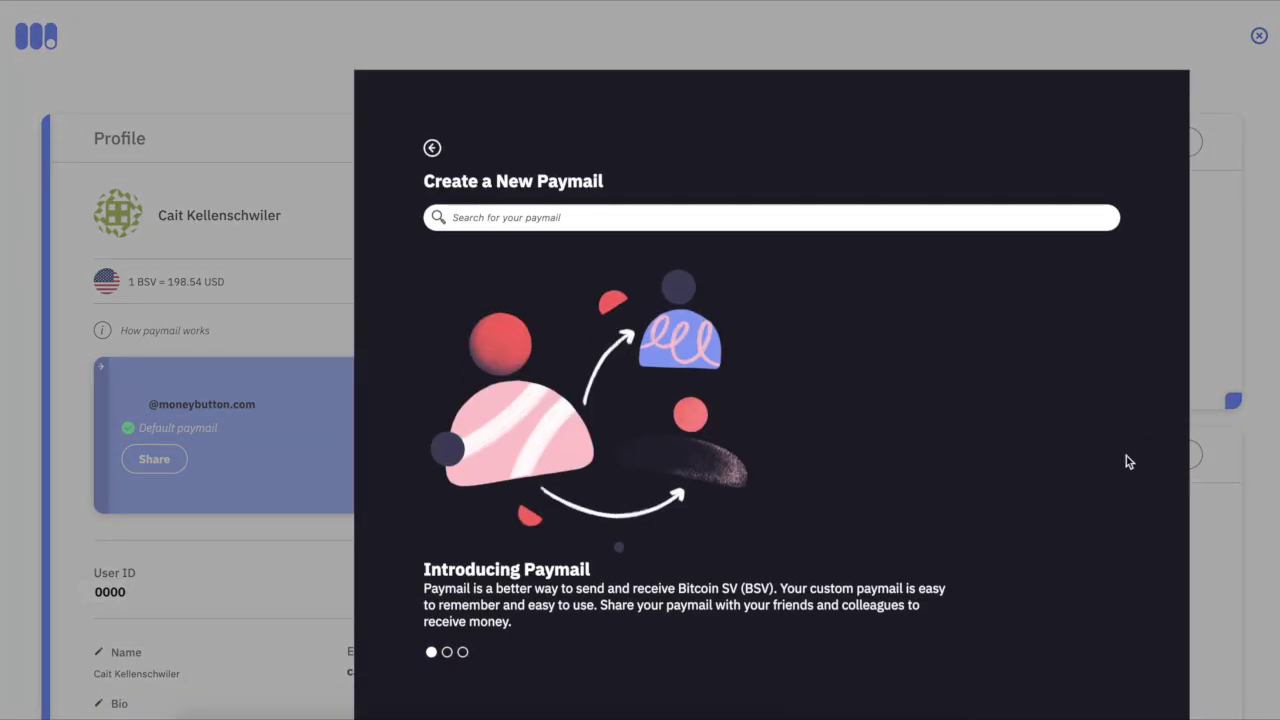
text(caitkell)
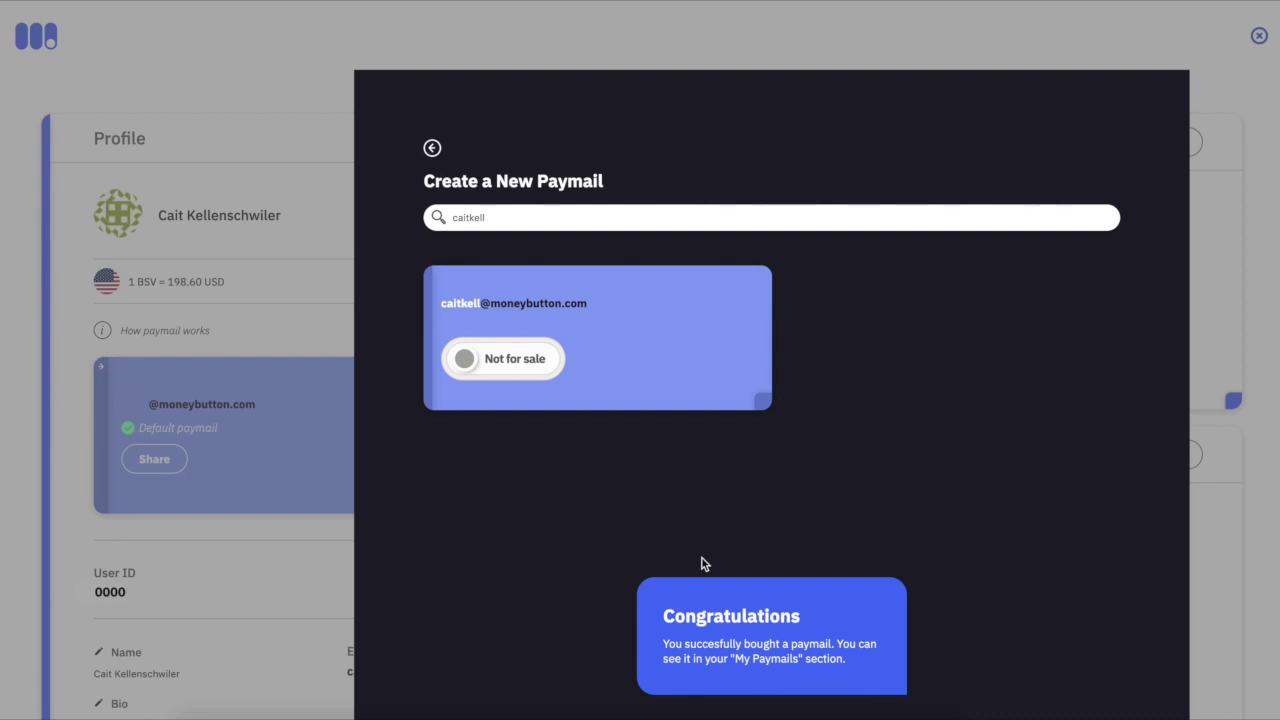
click(432, 150)
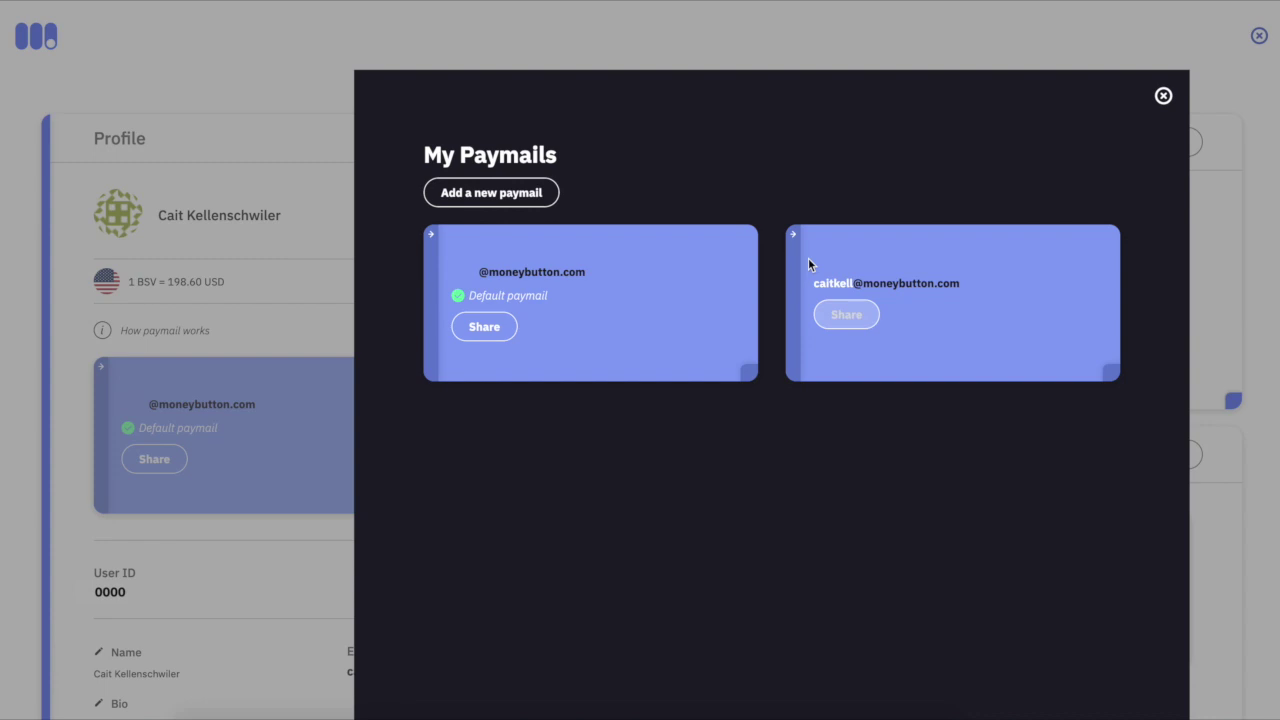
Make the newly bought paymail the account's default paymail.
click(795, 236)
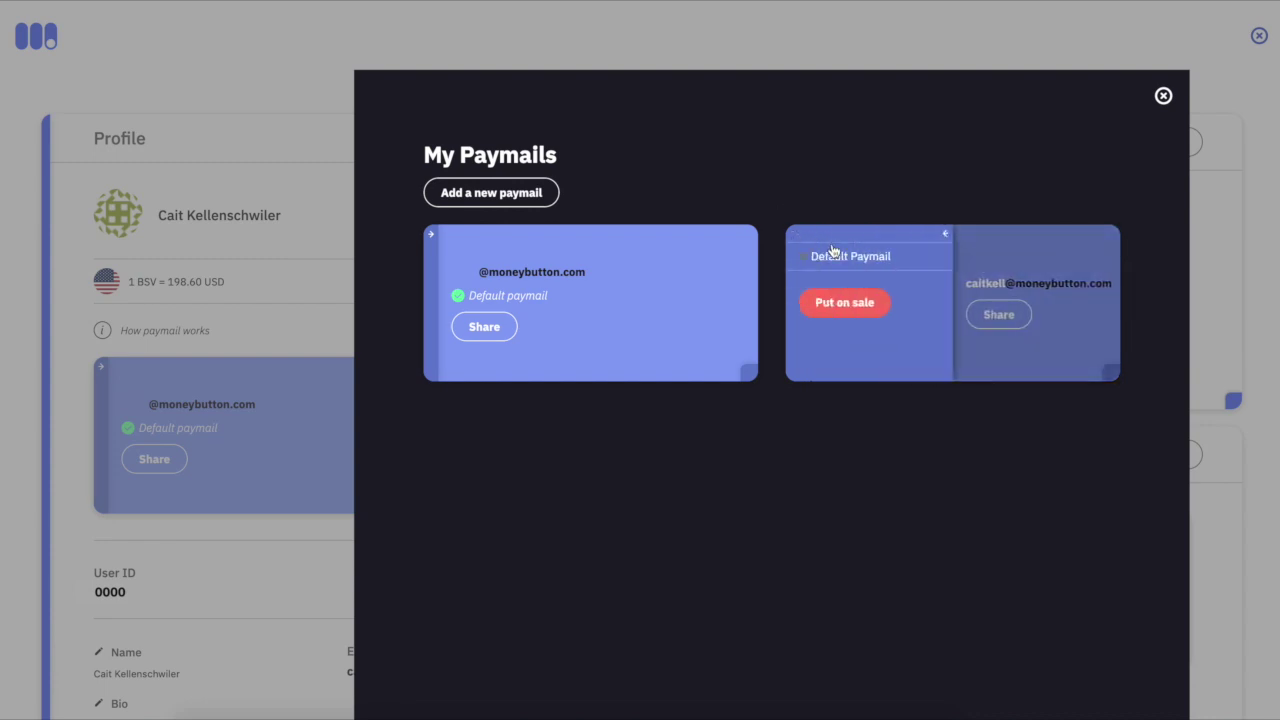
click(846, 258)
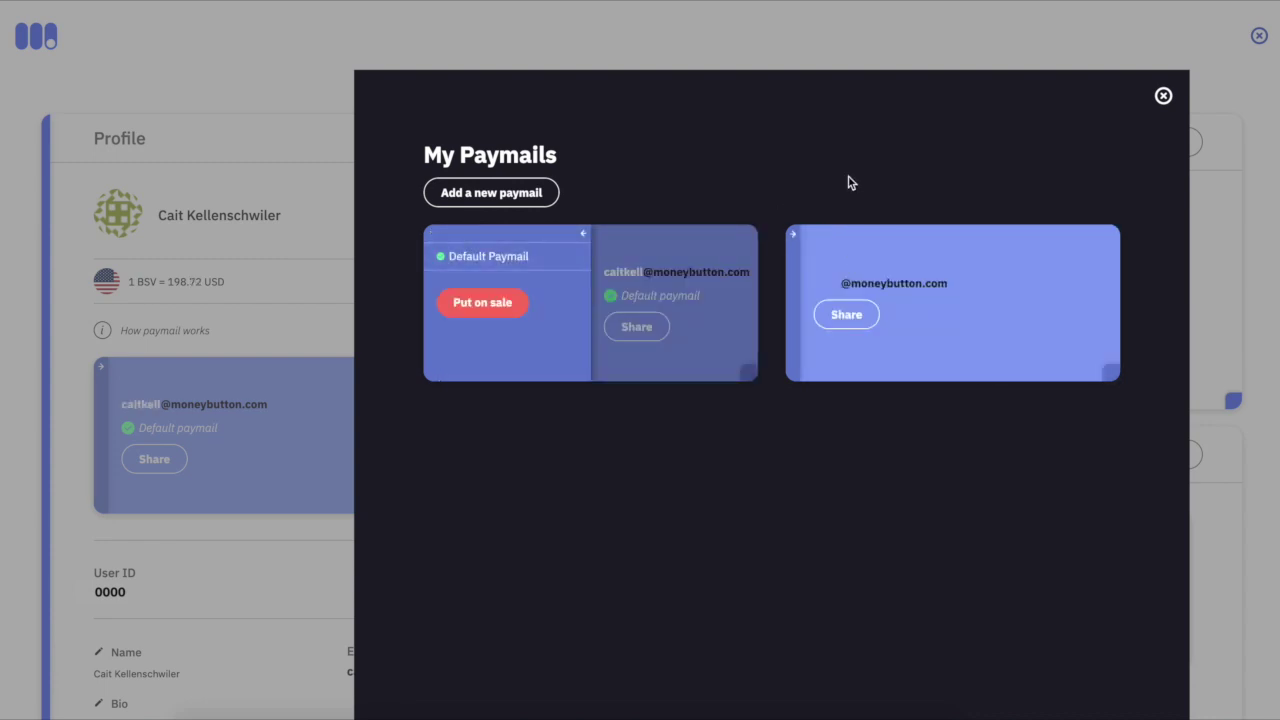
click(584, 237)
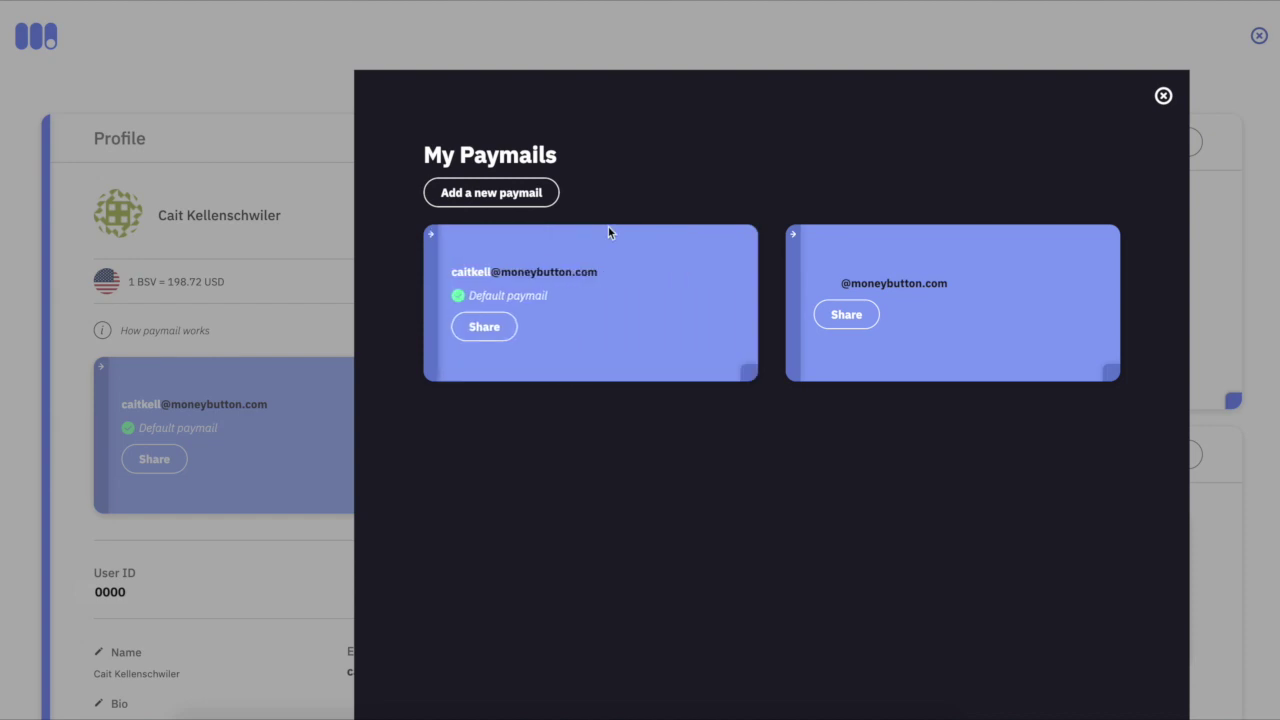
click(1163, 95)
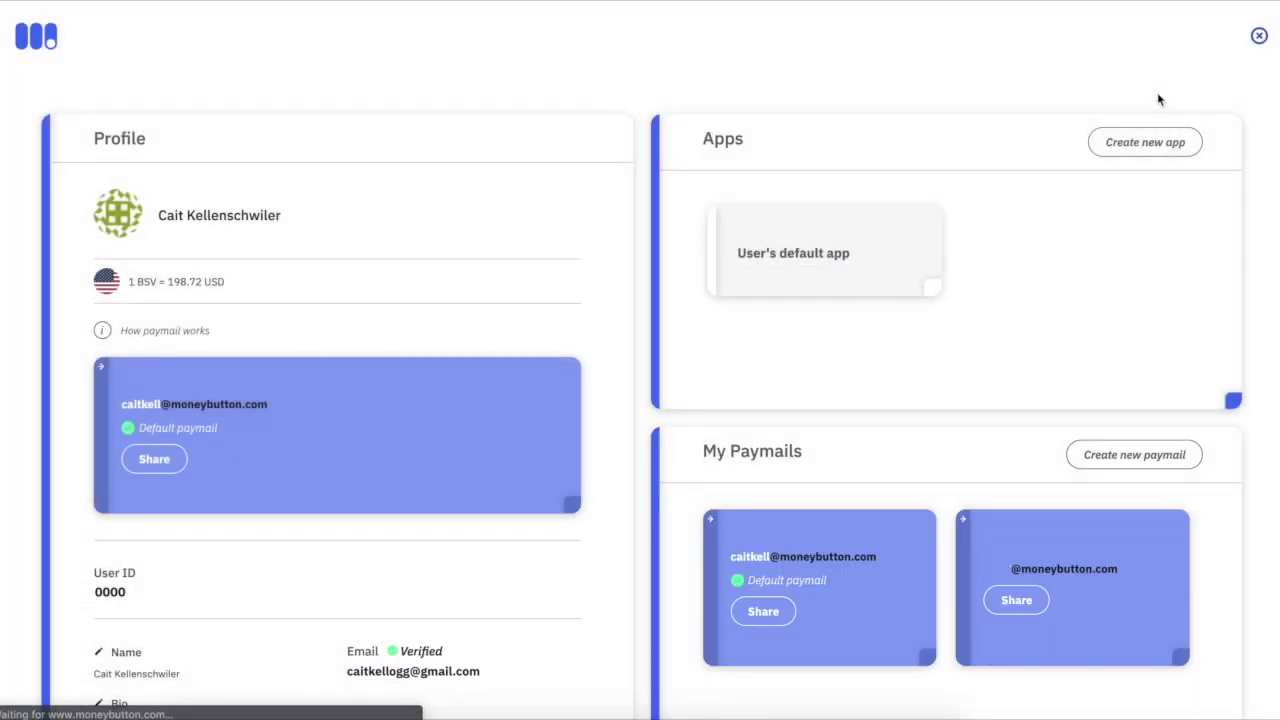
Return to the $5.27 wallet and load the new paymail's moneybutton.com page in the browser.
click(38, 48)
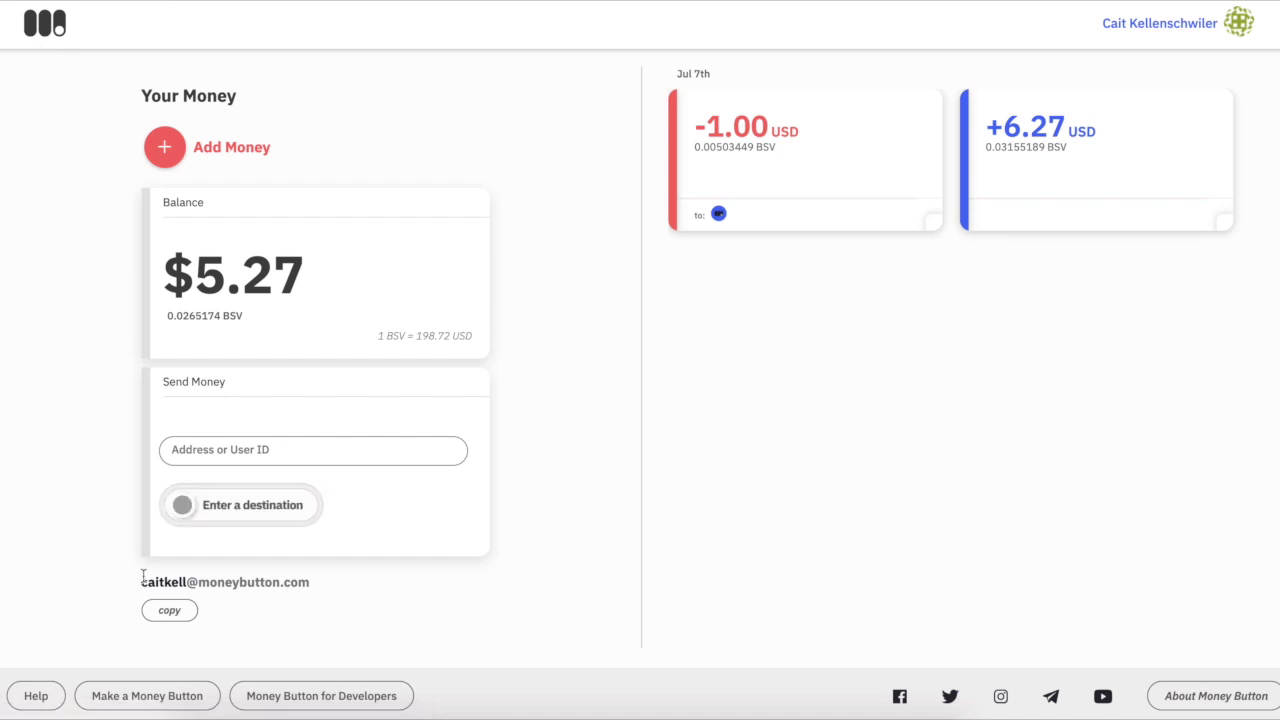
drag(143, 578, 357, 583)
click(385, 605)
key(super+l)
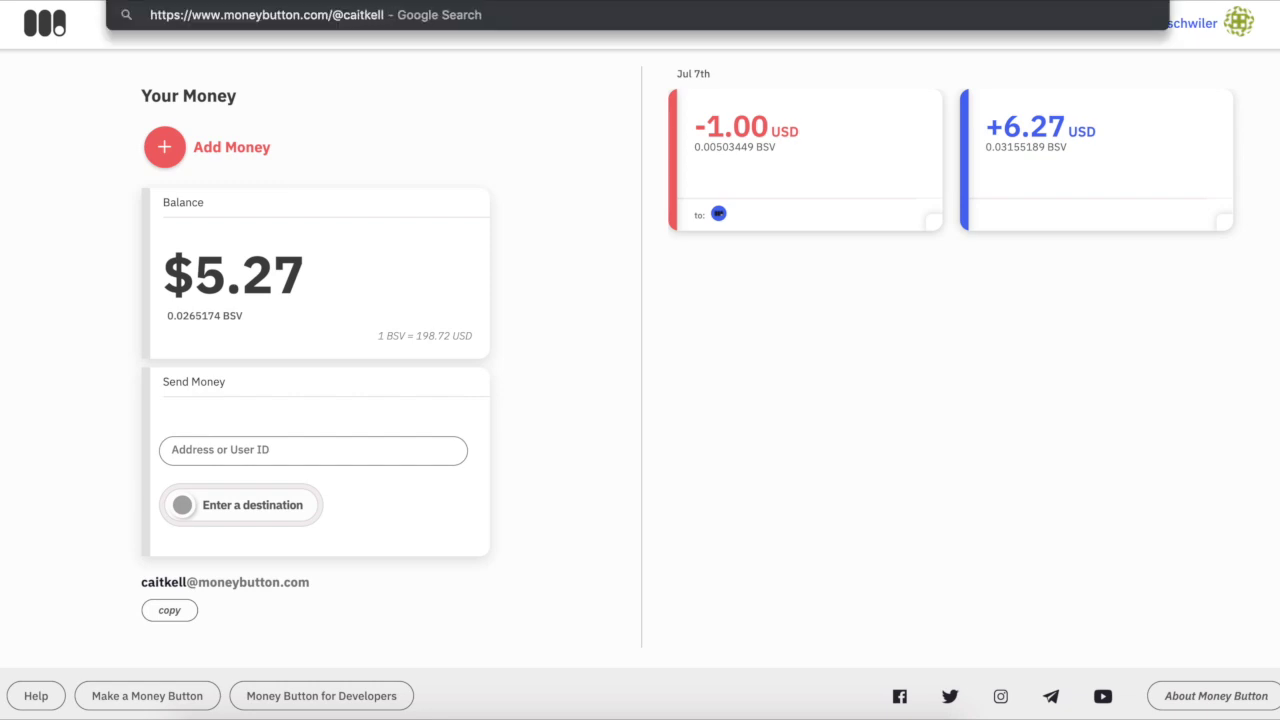
key(Return)
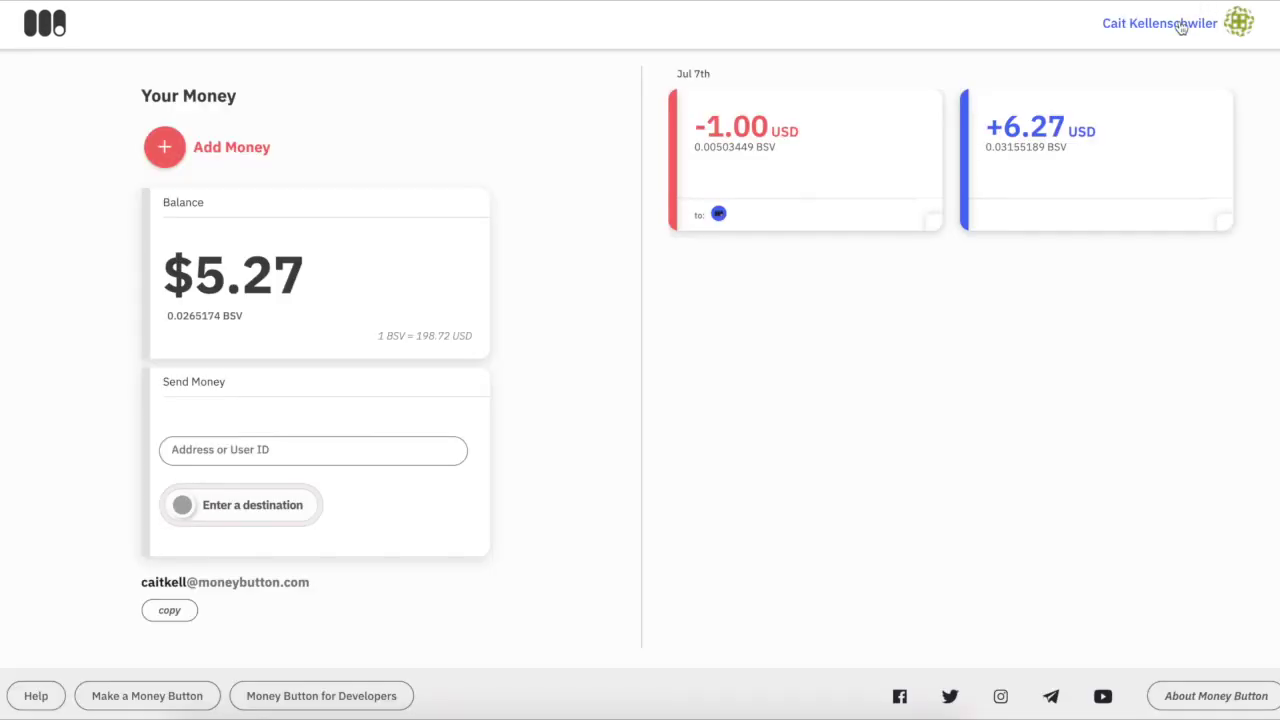
click(1181, 28)
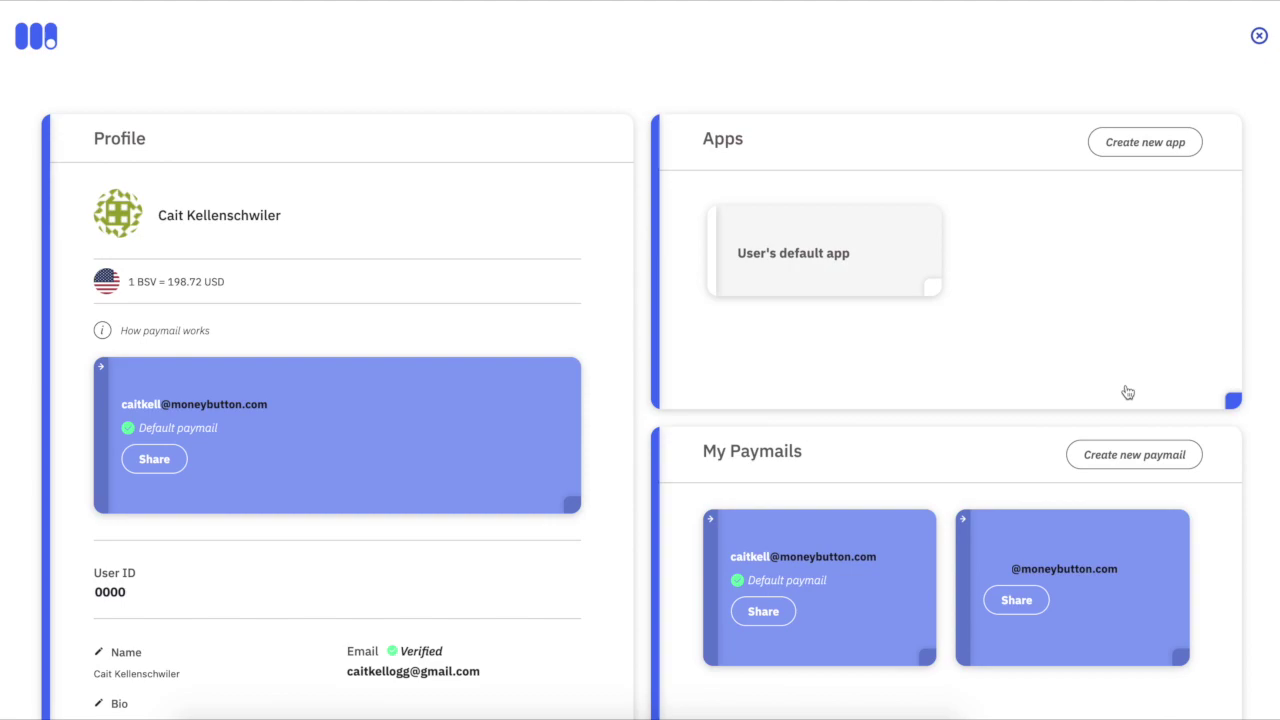
click(1002, 468)
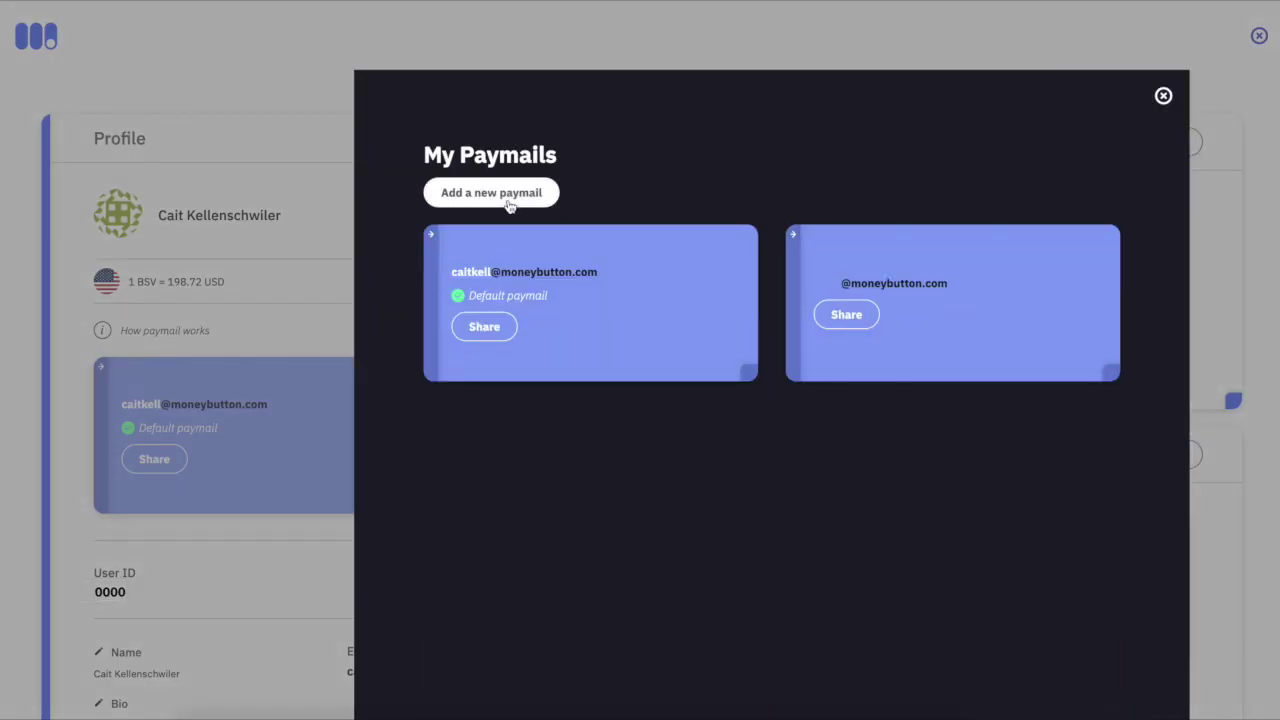
click(514, 202)
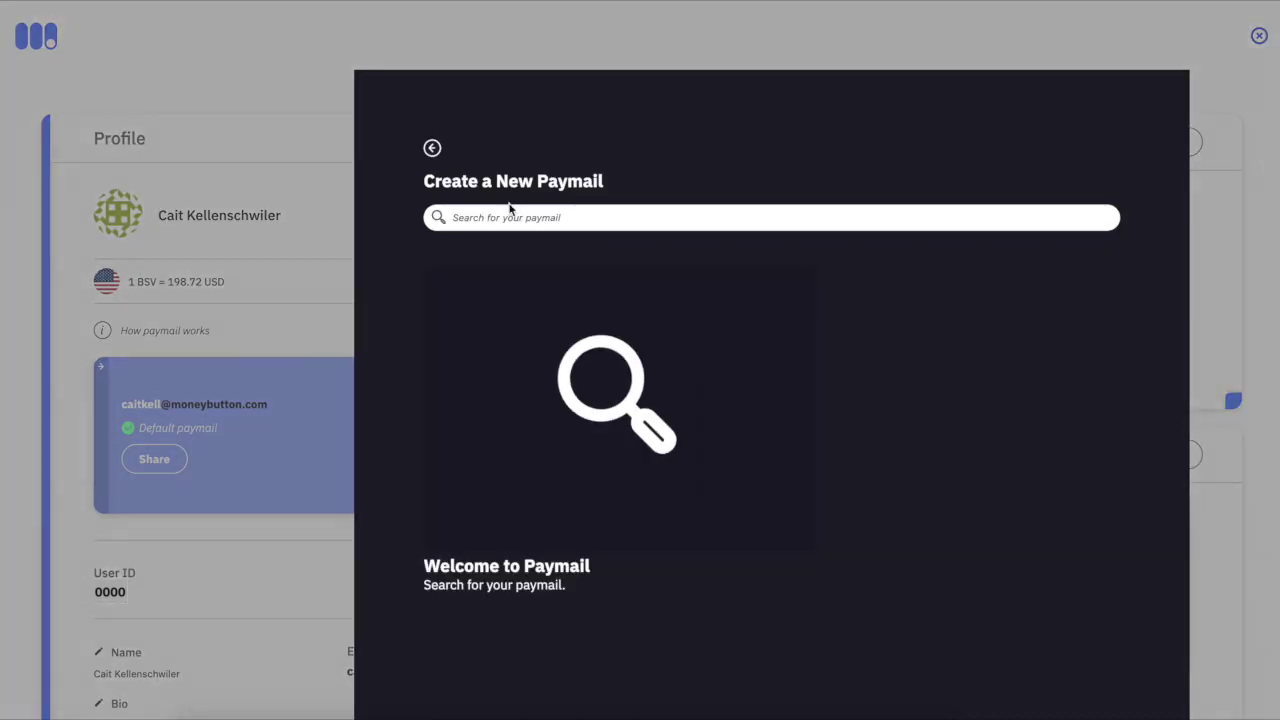
text(somethingpopular)
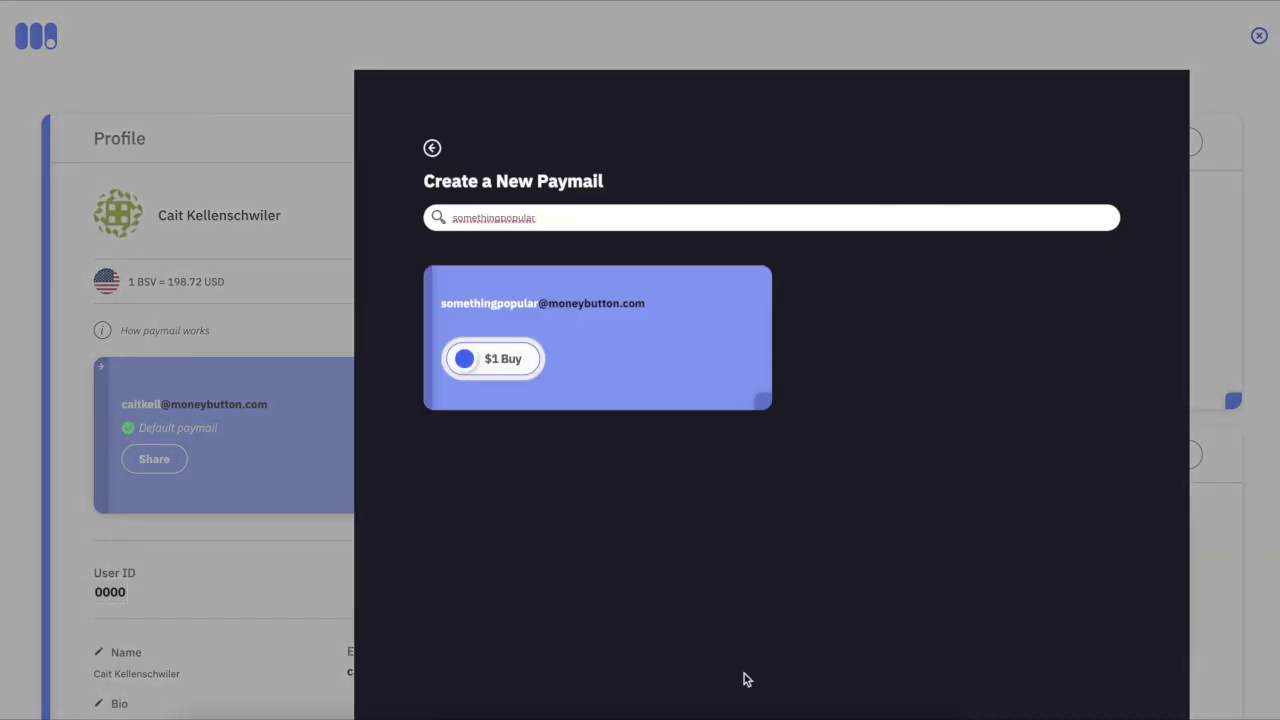
click(464, 361)
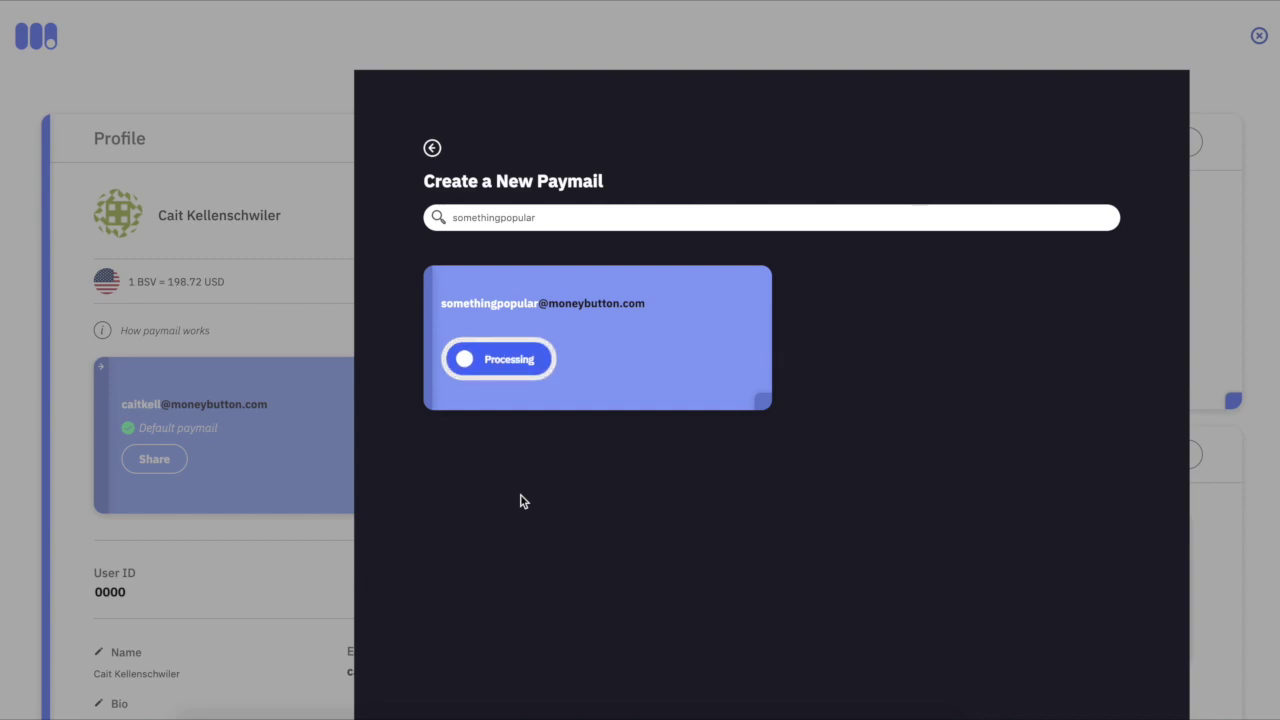
click(432, 148)
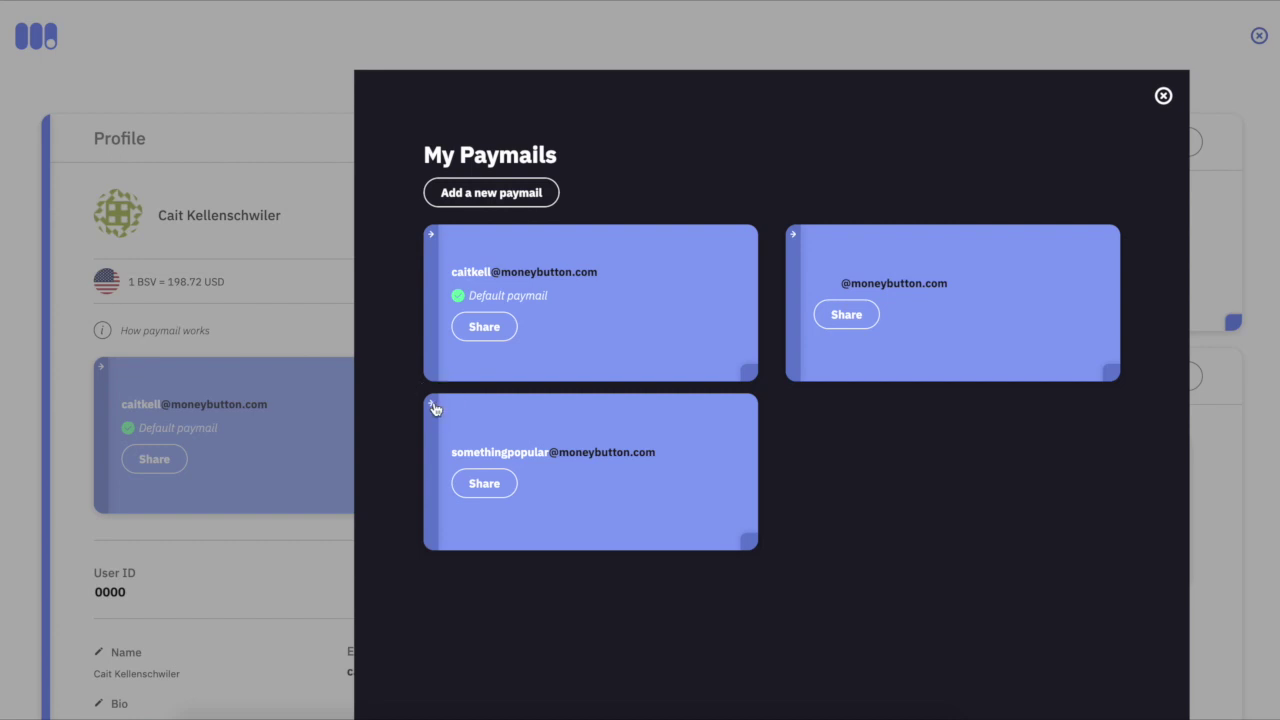
click(432, 404)
click(484, 468)
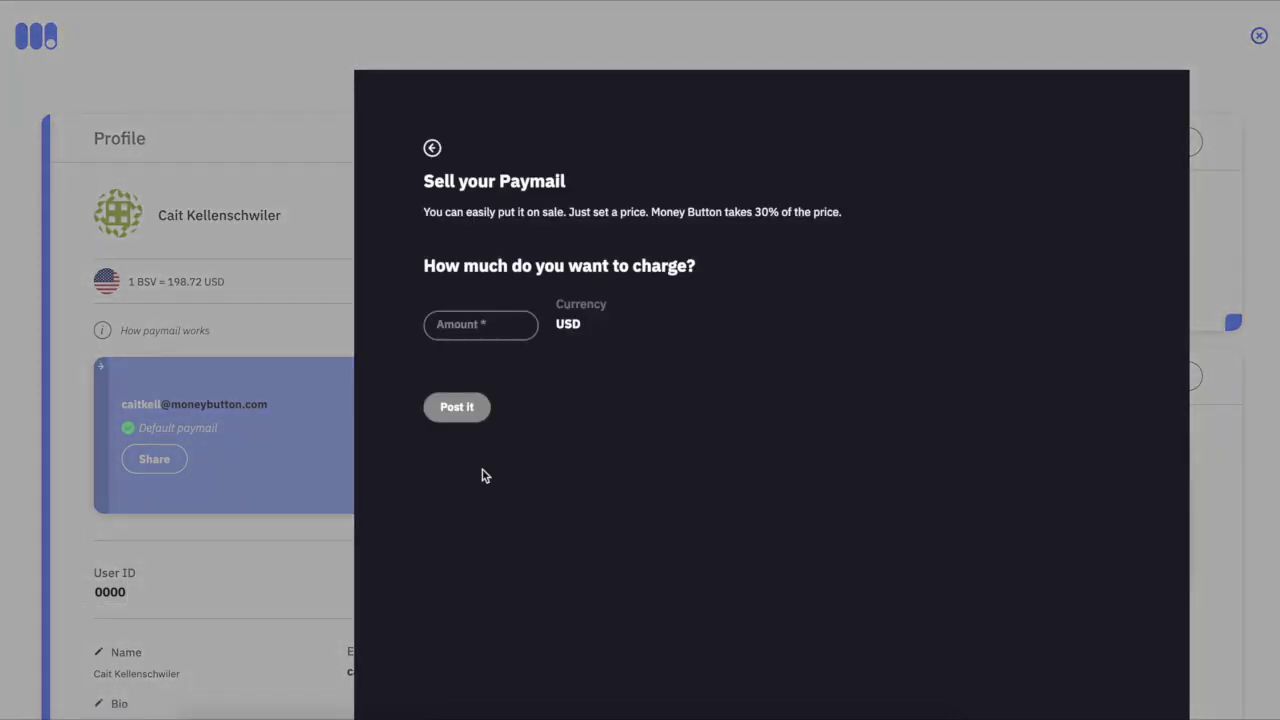
click(454, 314)
text(20)
click(676, 465)
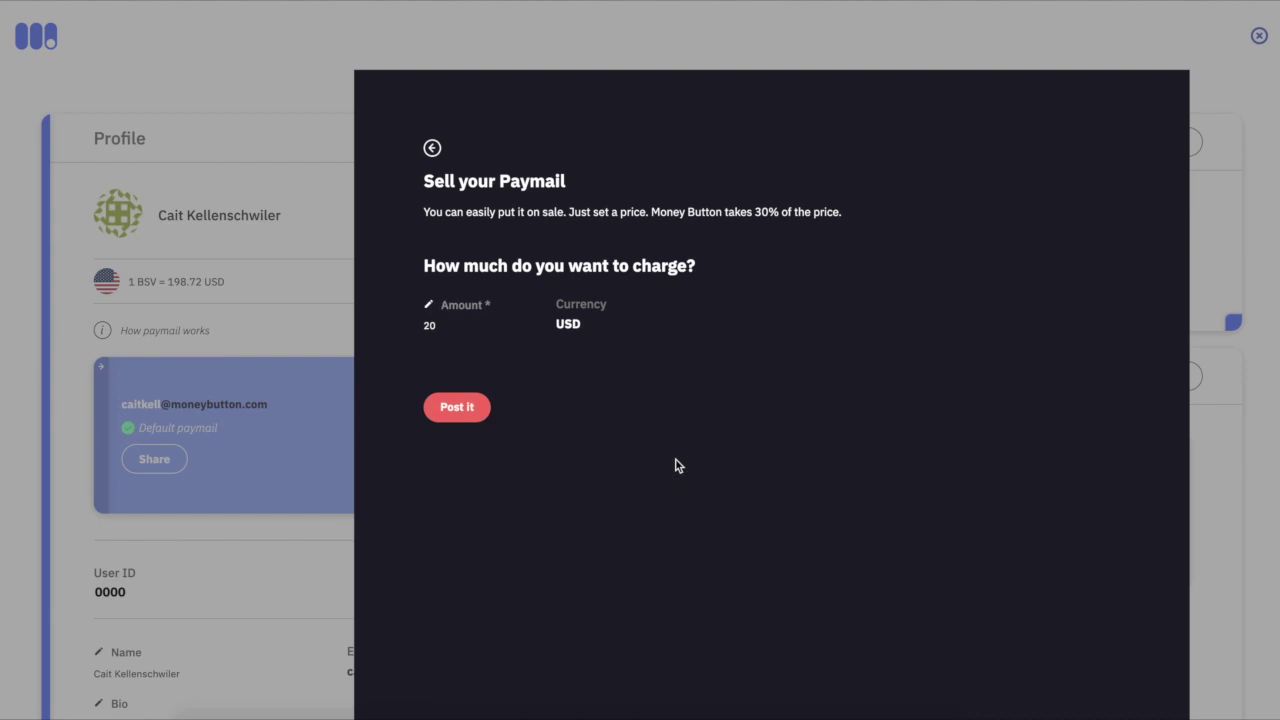
click(470, 418)
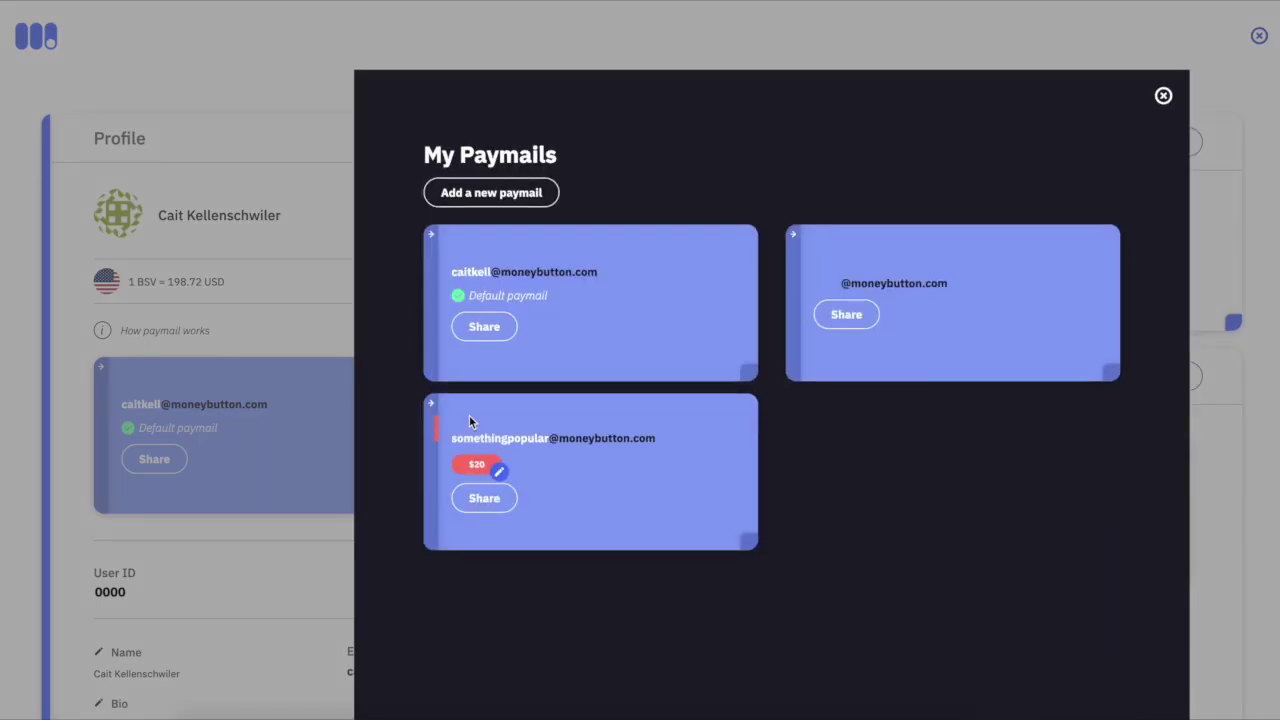